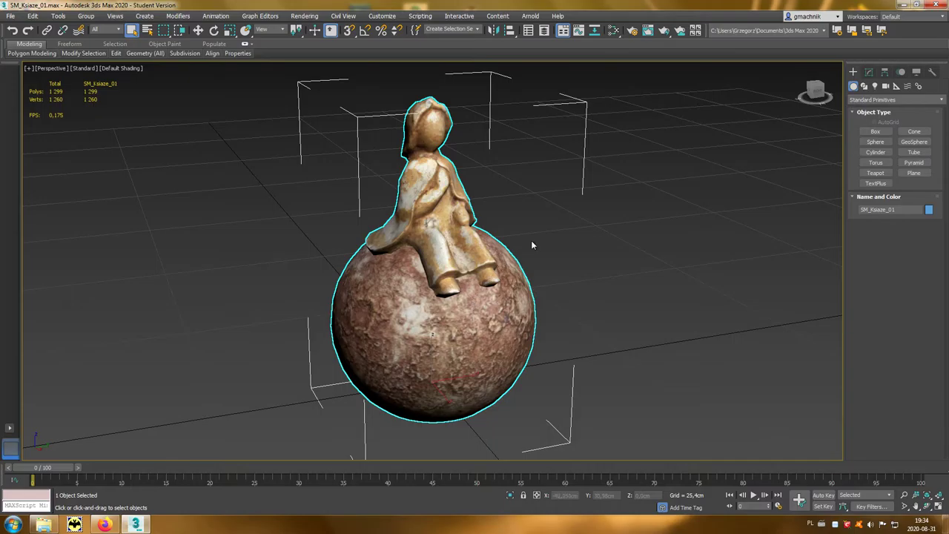
Inspect the statue's material network in the Slate Material Editor, then switch to File Explorer and view the textures folder
{"action": "left_click", "coordinate": [613, 31]}
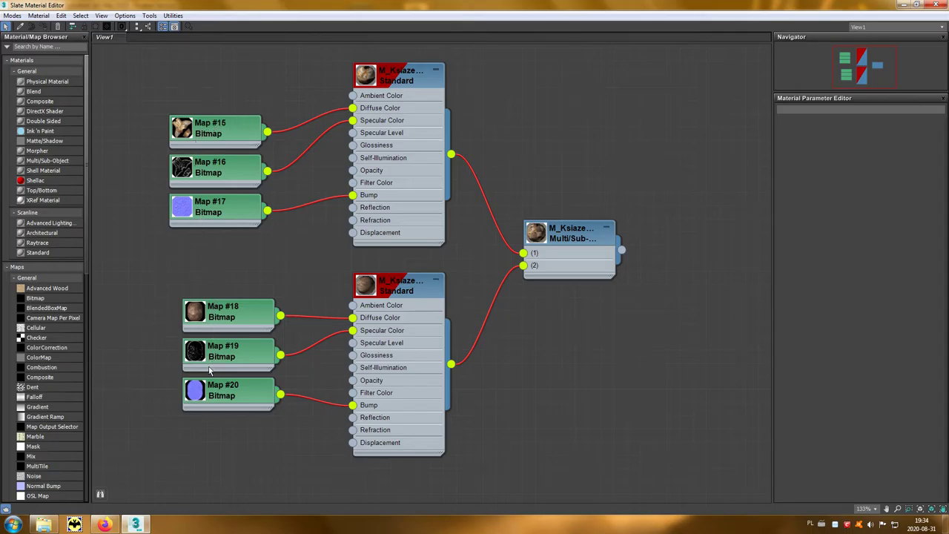
{"action": "mouse_move", "coordinate": [45, 524]}
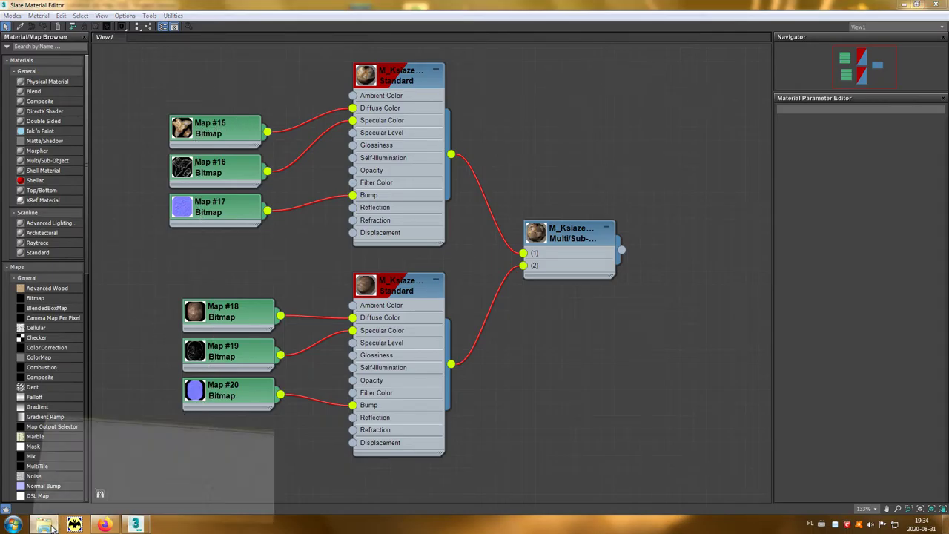
{"action": "left_click", "coordinate": [96, 461]}
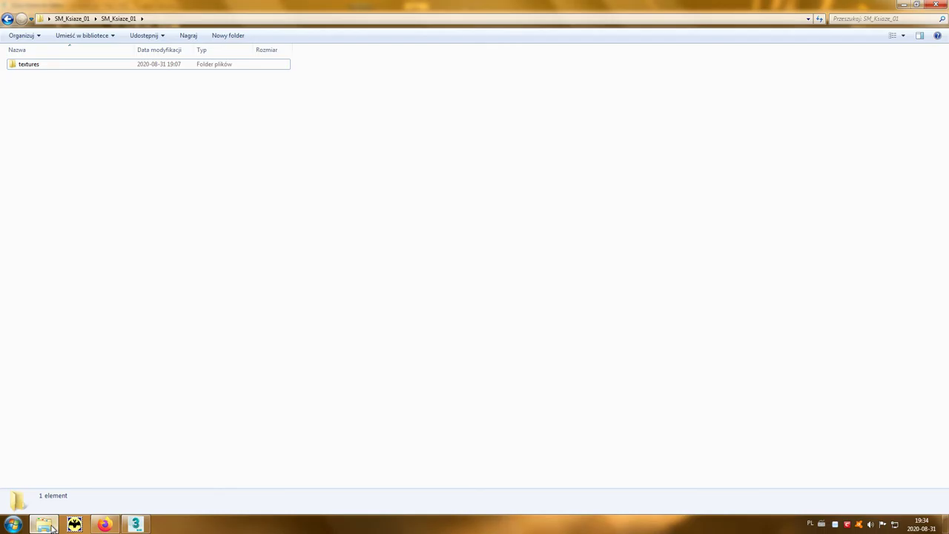
{"action": "double_click", "coordinate": [27, 65]}
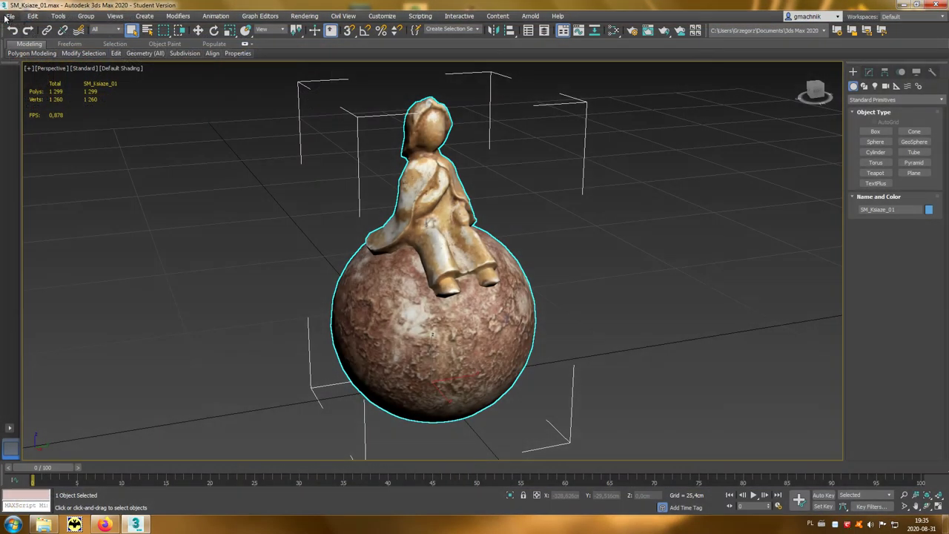
Export the selected statue as SM_Ksiaze_01 in gw::OBJ-Exporter (*.OBJ) format with the current export options
{"action": "left_click", "coordinate": [12, 17]}
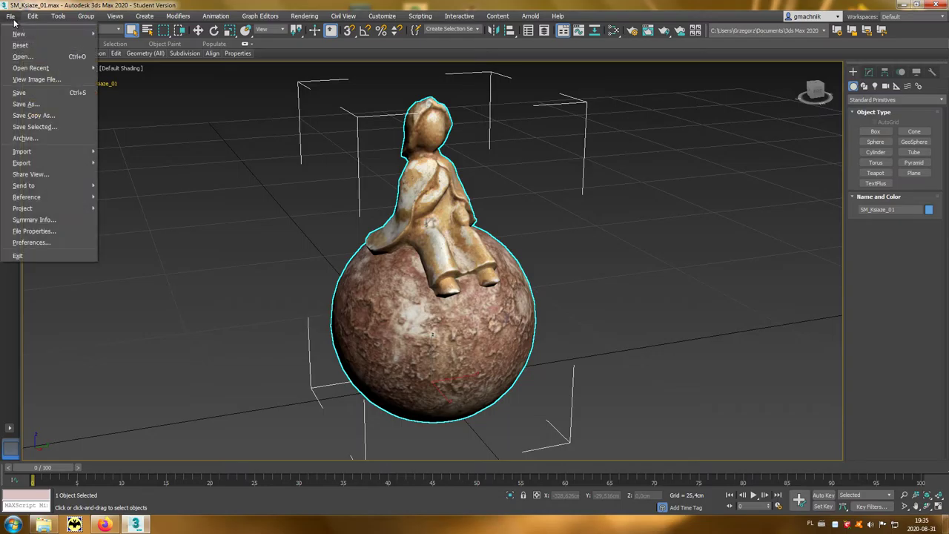
{"action": "mouse_move", "coordinate": [11, 165]}
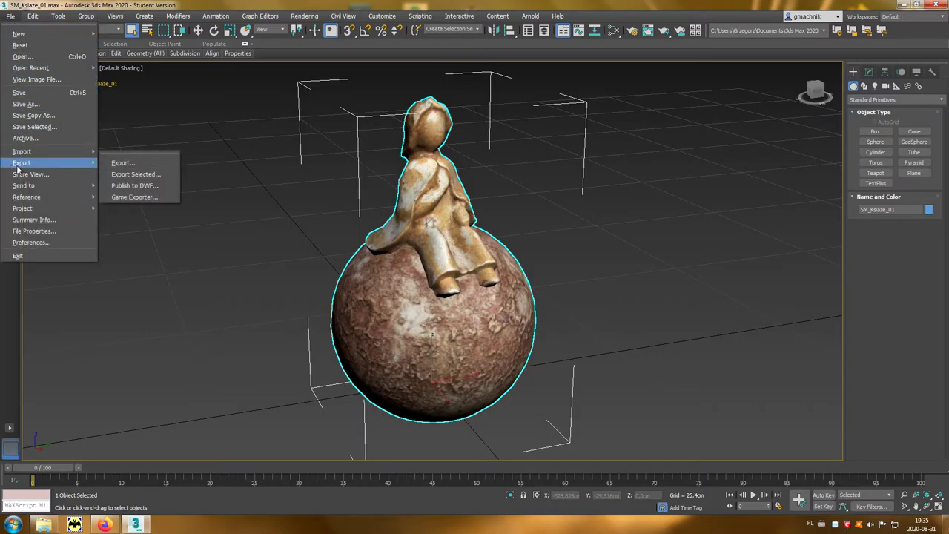
{"action": "left_click", "coordinate": [130, 178]}
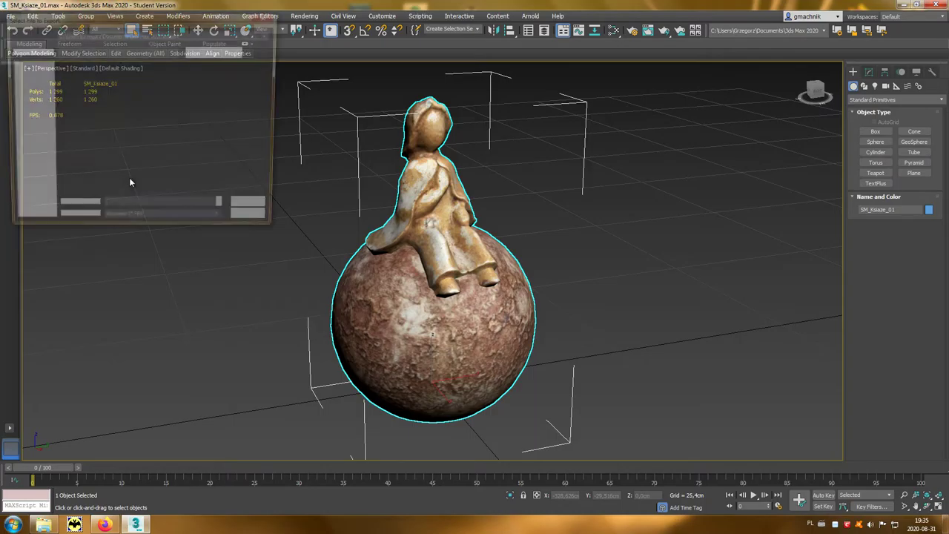
{"action": "left_click", "coordinate": [163, 319]}
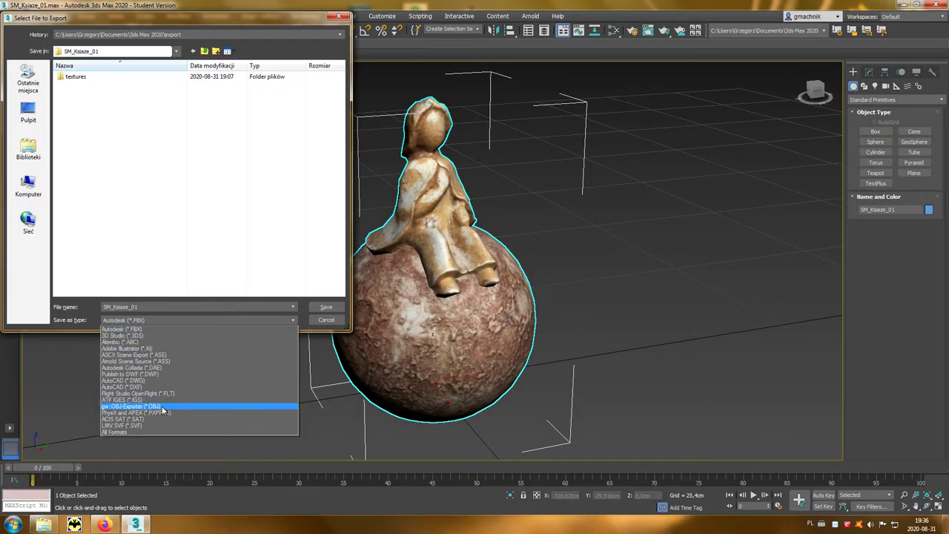
{"action": "left_click", "coordinate": [162, 407]}
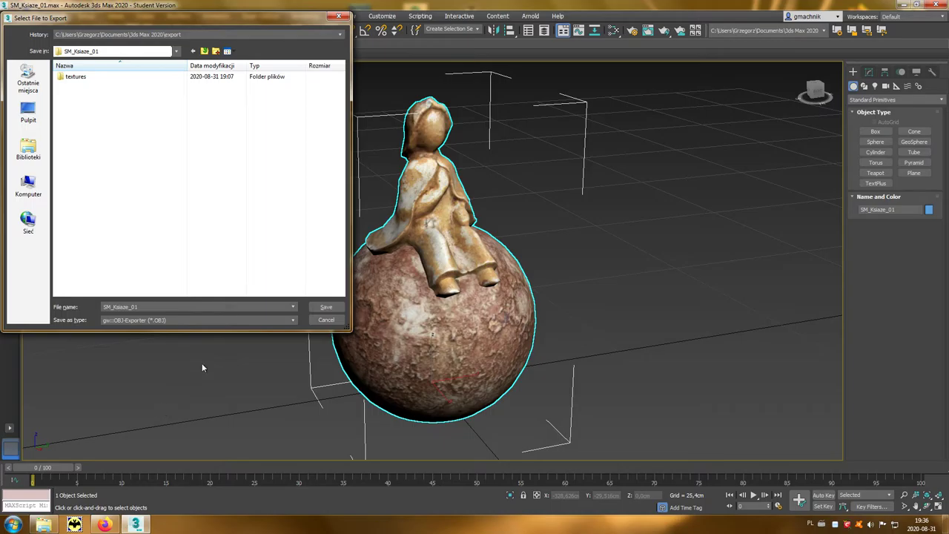
{"action": "left_click", "coordinate": [326, 308]}
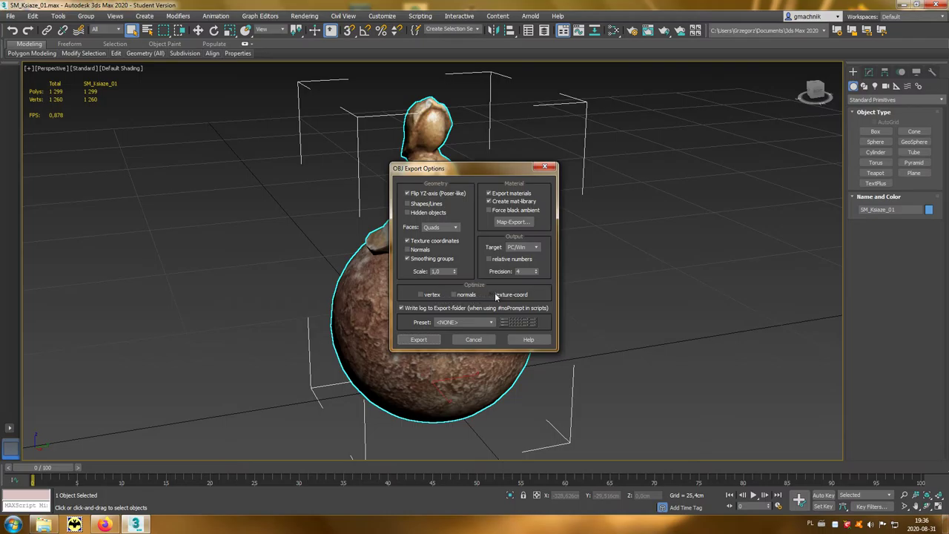
{"action": "left_click", "coordinate": [419, 340]}
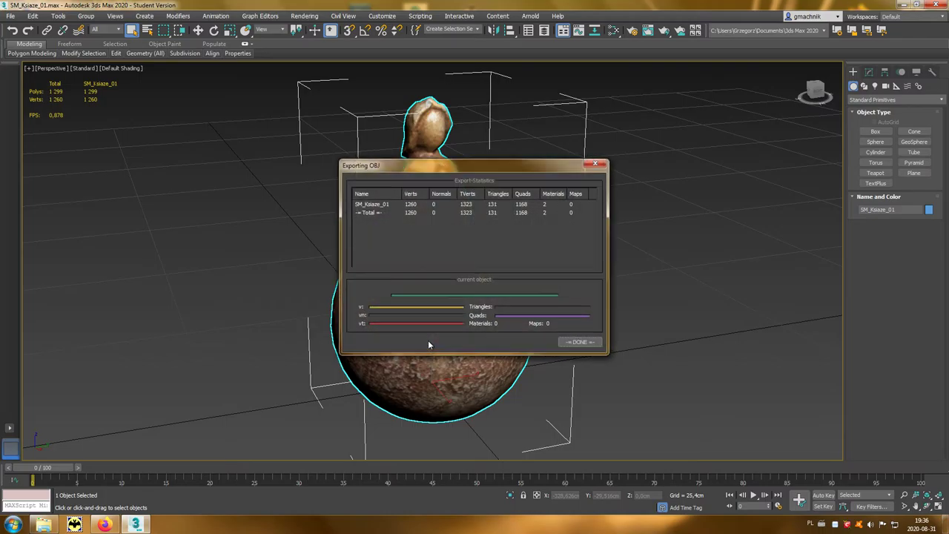
{"action": "left_click", "coordinate": [591, 342]}
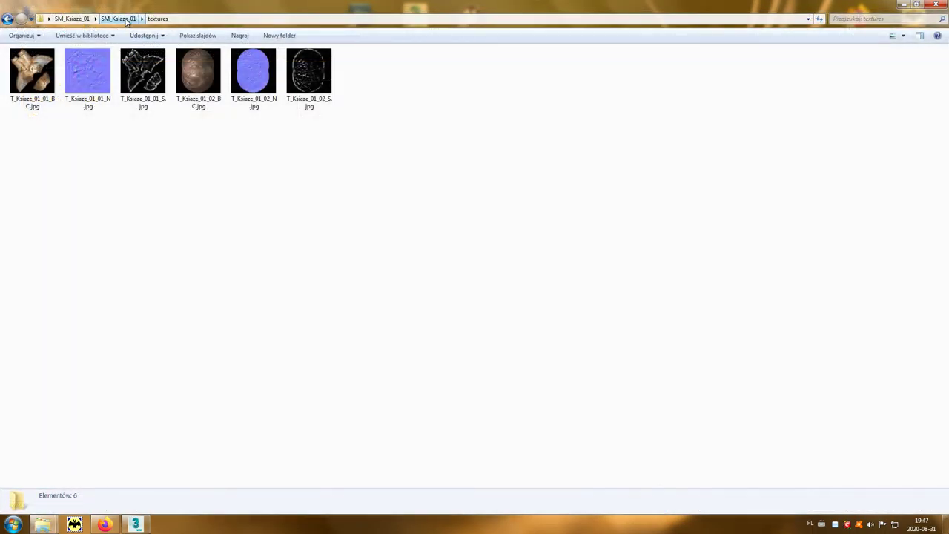
Switch to Notepad and open SM_Ksiaze_01.mtl from the inner SM_Ksiaze_01 folder, listing all file types
{"action": "left_click", "coordinate": [125, 19]}
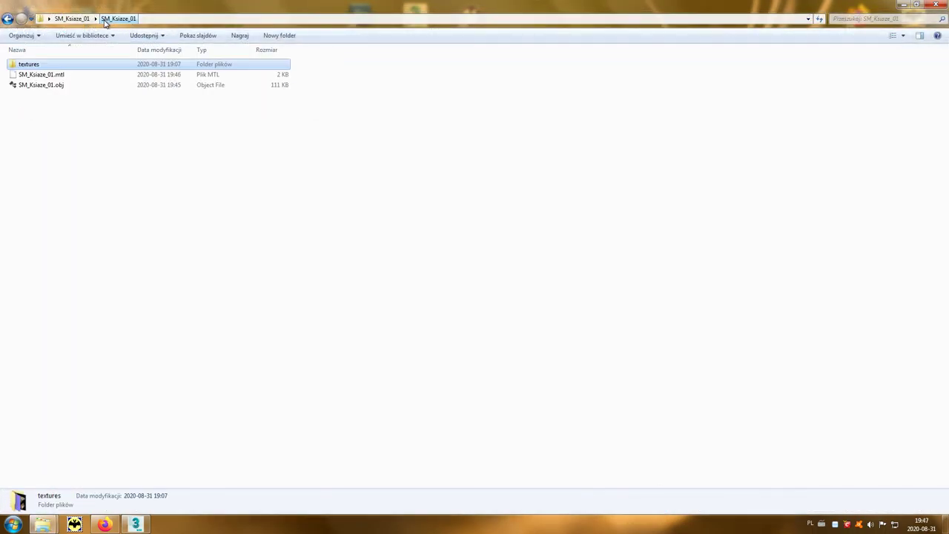
{"action": "left_click", "coordinate": [57, 77]}
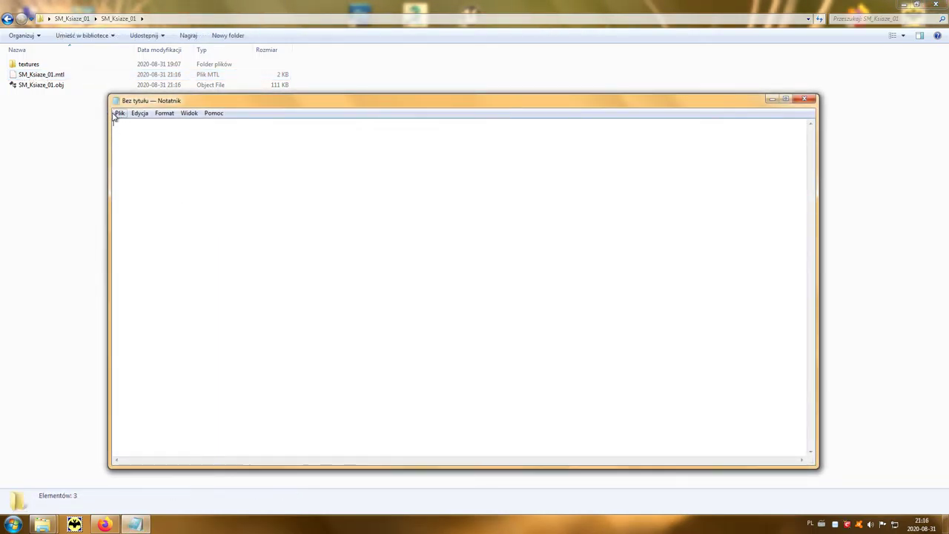
{"action": "left_click", "coordinate": [119, 114]}
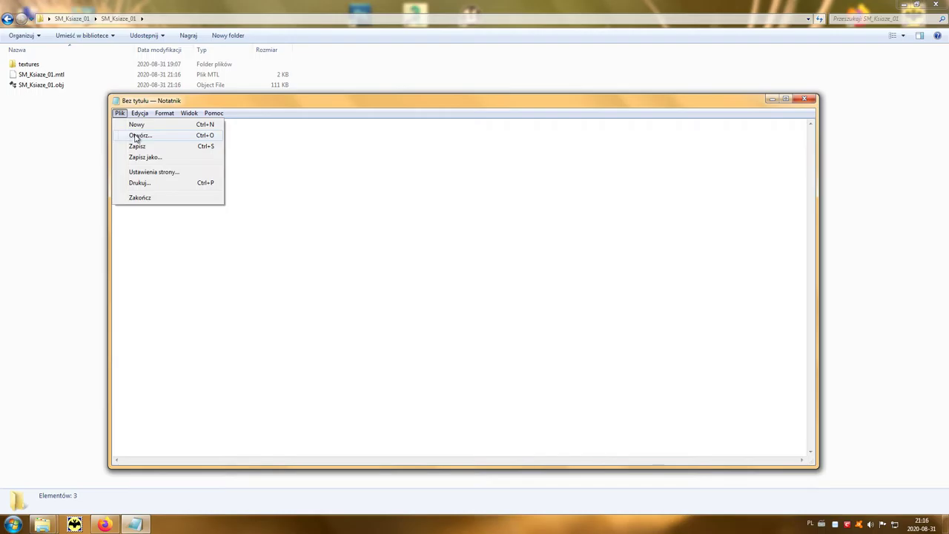
{"action": "left_click", "coordinate": [165, 138]}
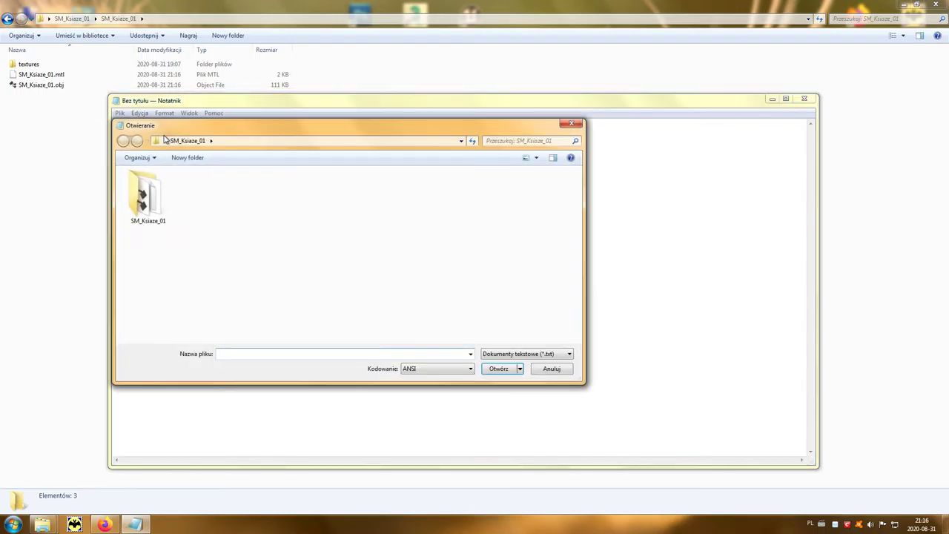
{"action": "double_click", "coordinate": [143, 194]}
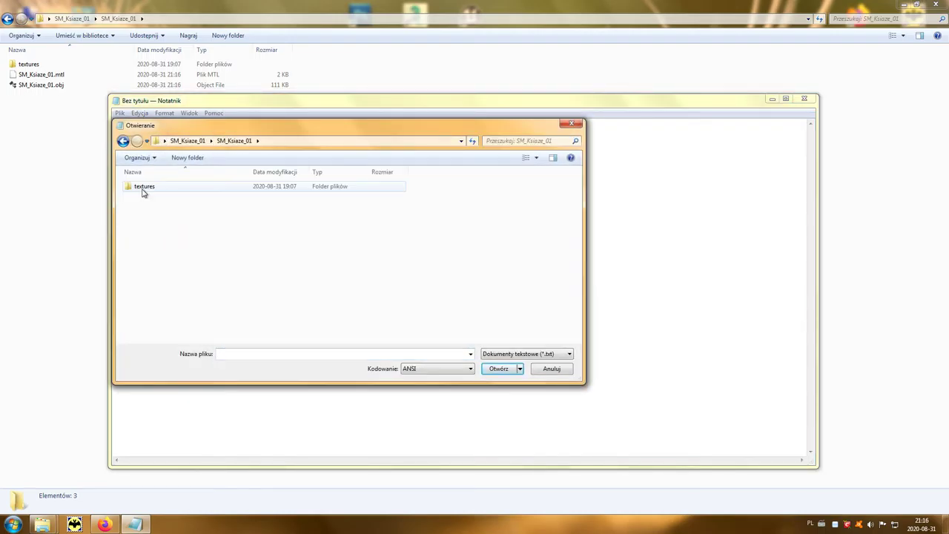
{"action": "left_click", "coordinate": [510, 355]}
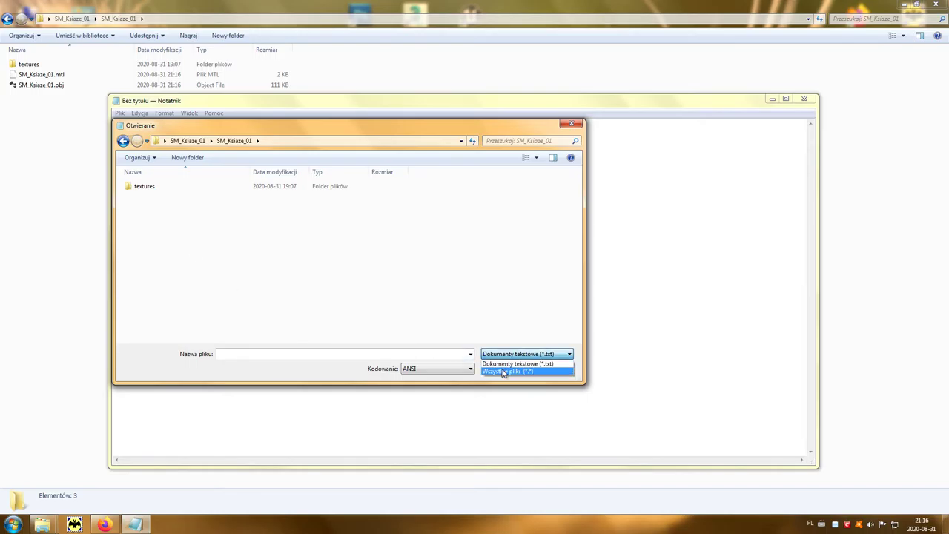
{"action": "left_click", "coordinate": [502, 371]}
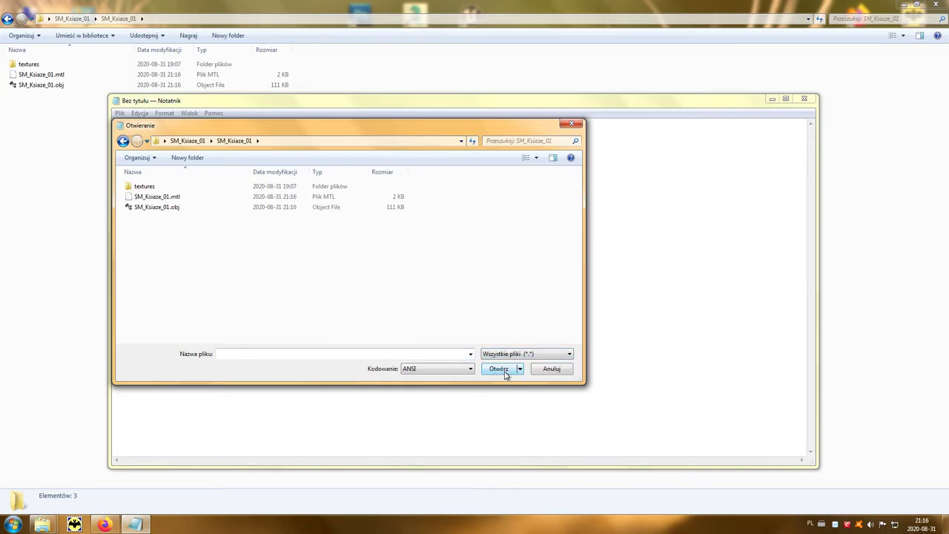
{"action": "left_click", "coordinate": [174, 200]}
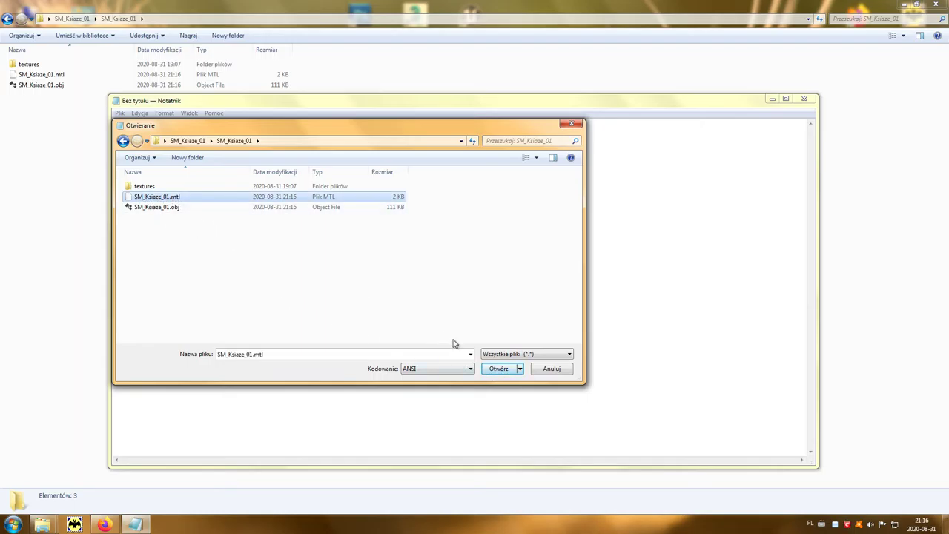
{"action": "left_click", "coordinate": [497, 369]}
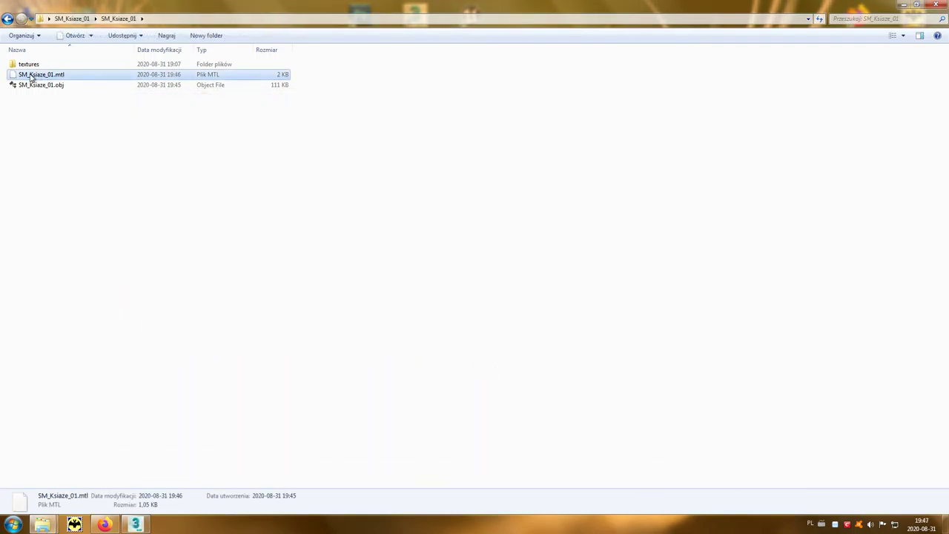
Open SM_Ksiaze_01.mtl in Notepad++ and add a # comment line with the author's name below the creation date
{"action": "right_click", "coordinate": [31, 79]}
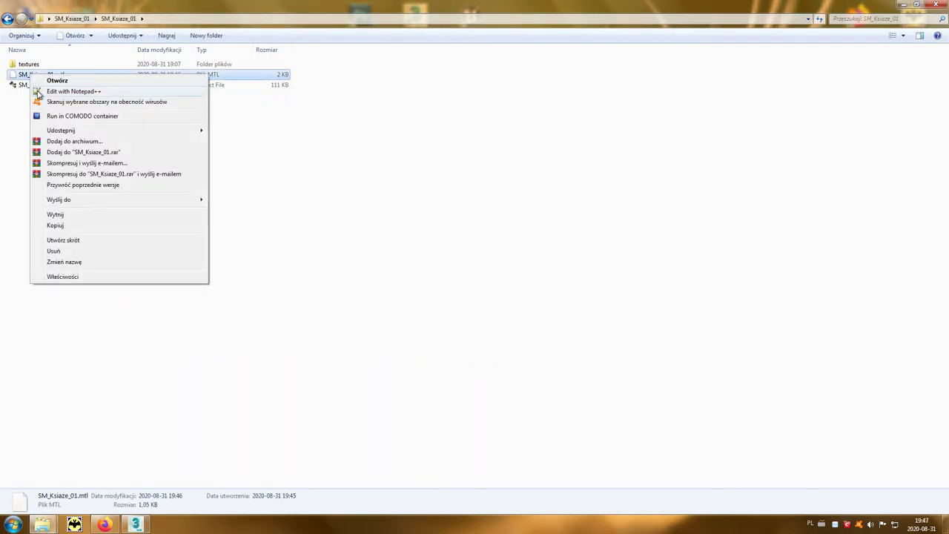
{"action": "left_click", "coordinate": [106, 92]}
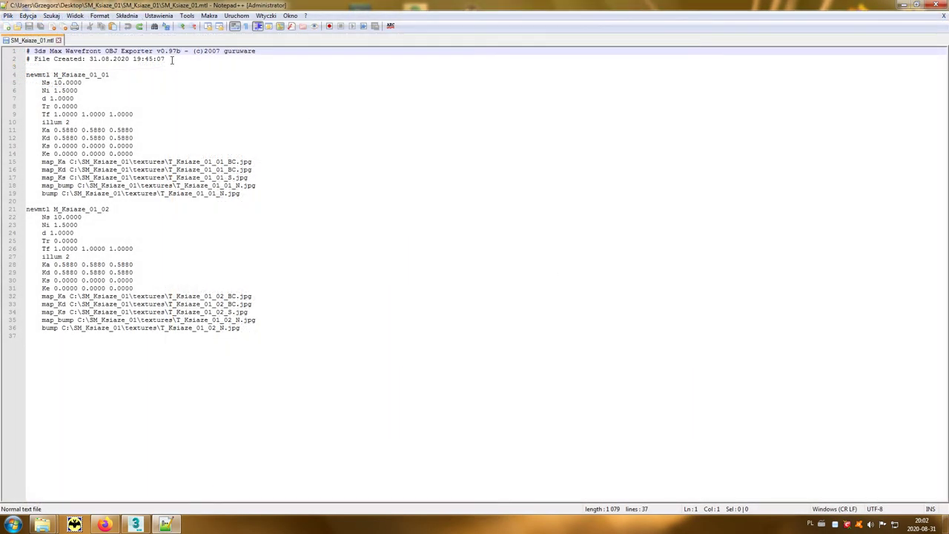
{"action": "left_click", "coordinate": [171, 59]}
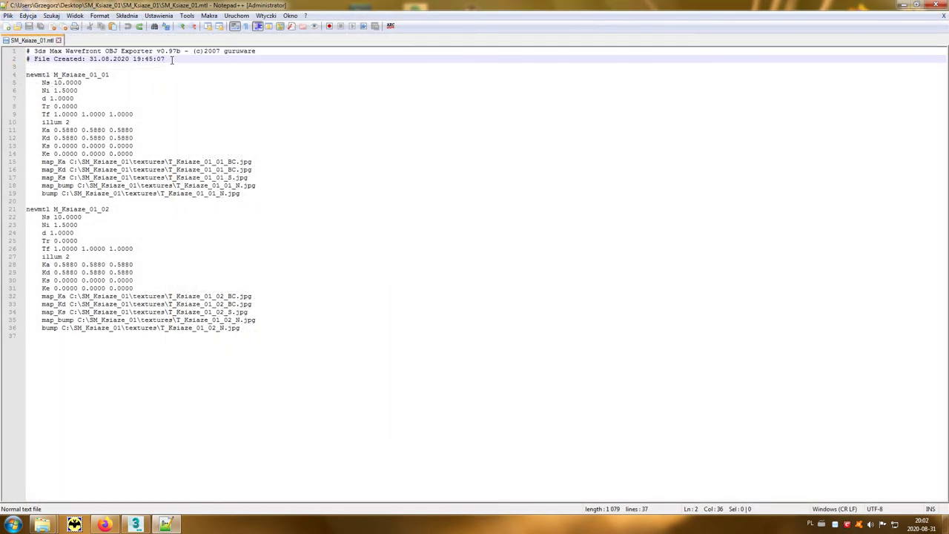
{"action": "key", "text": "Return"}
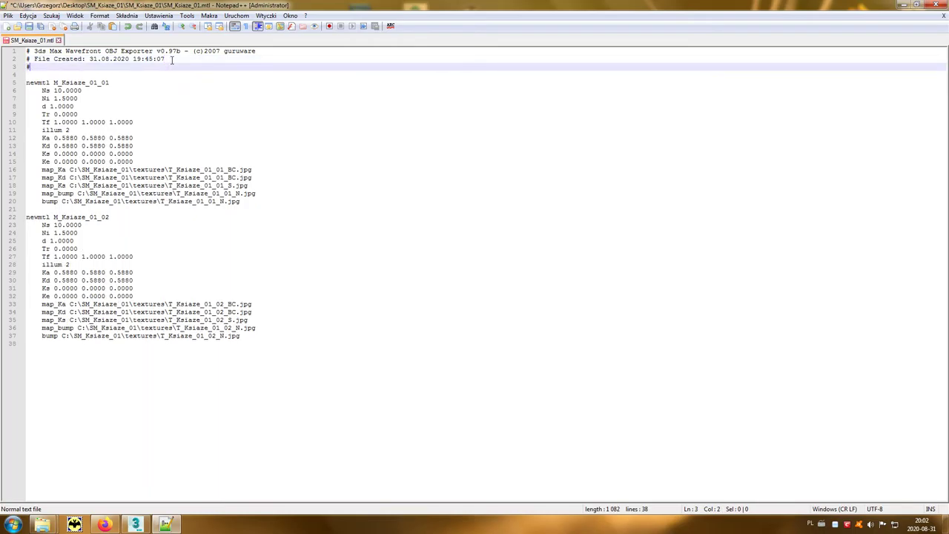
{"action": "type", "text": "# Grzegorz T. Machnik"}
Delete the map_Ka and bump lines from the M_Ksiaze_01_01 material, keeping map_Kd, map_Ks and map_bump
{"action": "left_click_drag", "start_coordinate": [66, 170], "coordinate": [41, 169]}
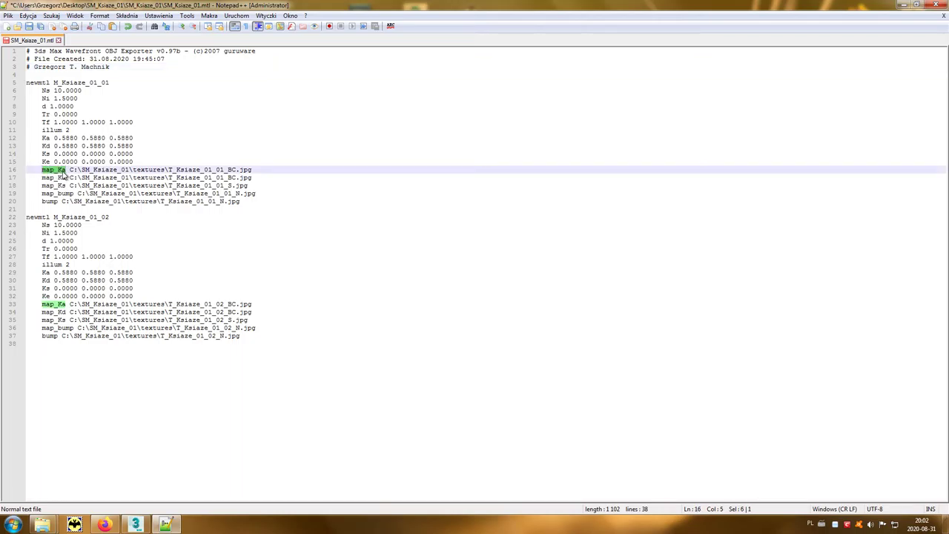
{"action": "left_click_drag", "start_coordinate": [66, 178], "coordinate": [43, 186]}
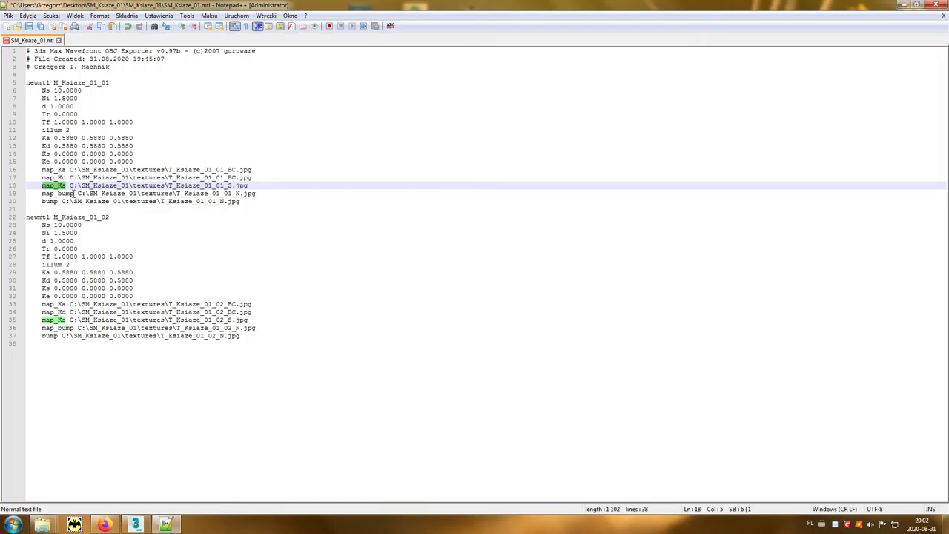
{"action": "left_click_drag", "start_coordinate": [74, 194], "coordinate": [43, 193]}
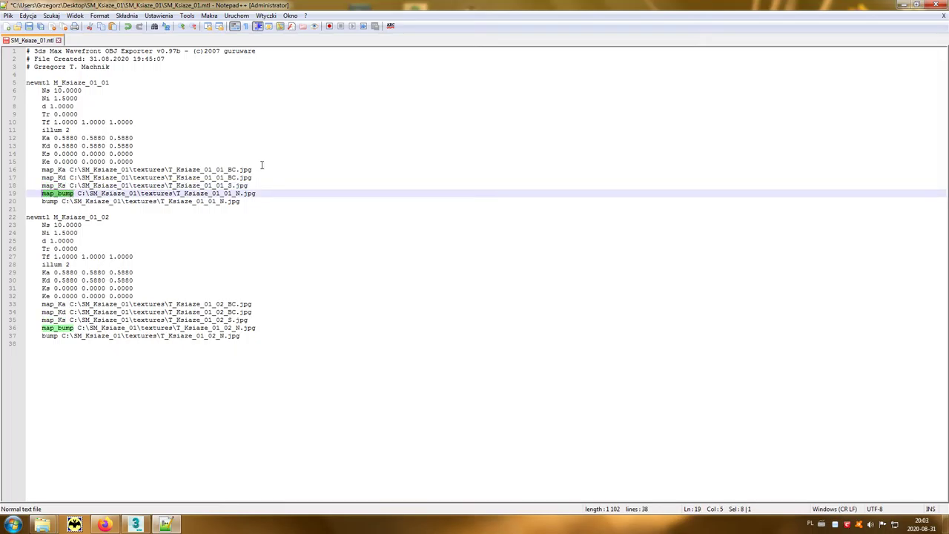
{"action": "left_click_drag", "start_coordinate": [256, 170], "coordinate": [10, 171]}
{"action": "key", "text": "BackSpace"}
{"action": "key", "text": "BackSpace"}
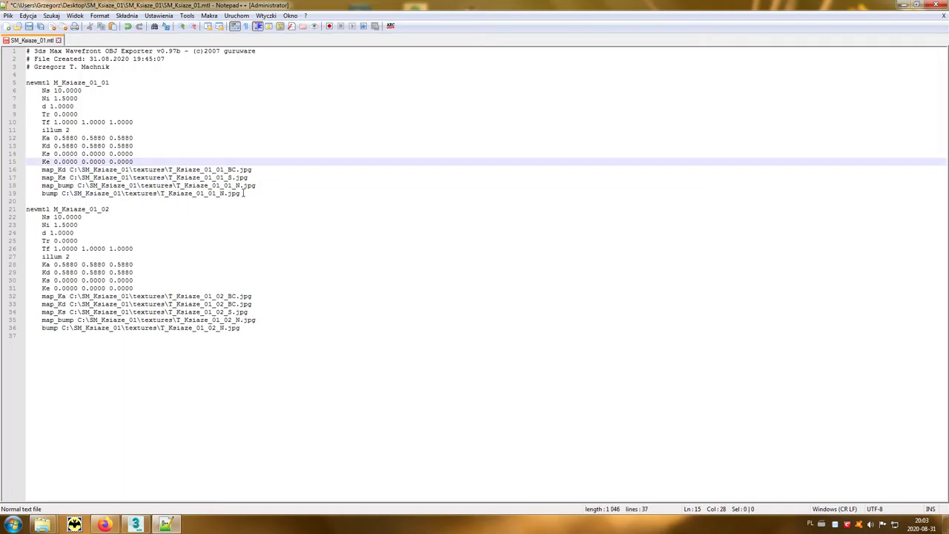
{"action": "left_click_drag", "start_coordinate": [242, 193], "coordinate": [19, 193]}
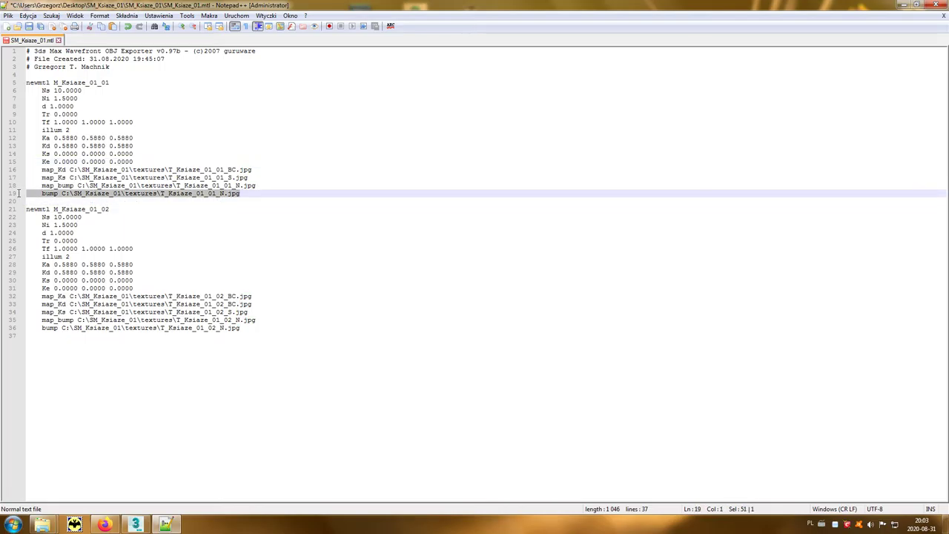
{"action": "key", "text": "BackSpace"}
{"action": "key", "text": "BackSpace"}
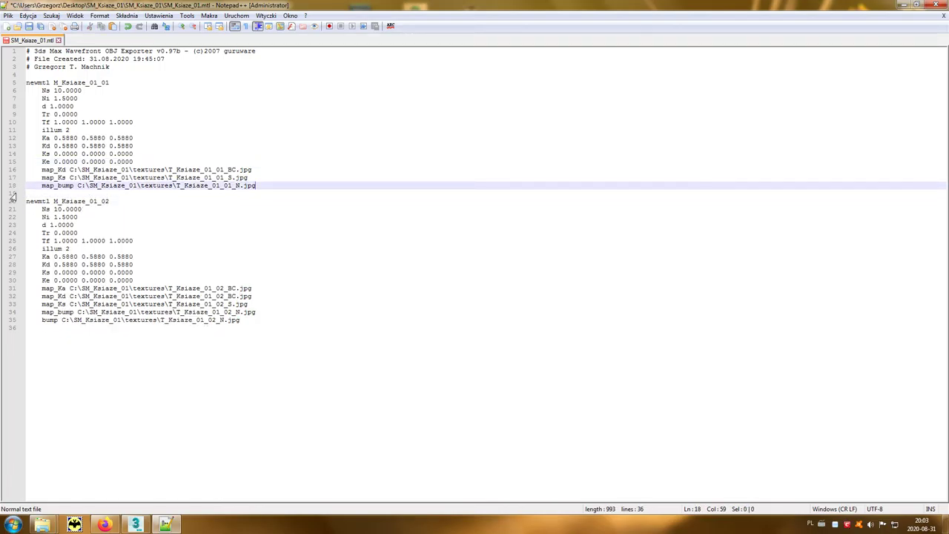
Delete the map_Ka and bump lines from the M_Ksiaze_01_02 material
{"action": "left_click_drag", "start_coordinate": [259, 289], "coordinate": [19, 290]}
{"action": "key", "text": "BackSpace"}
{"action": "key", "text": "BackSpace"}
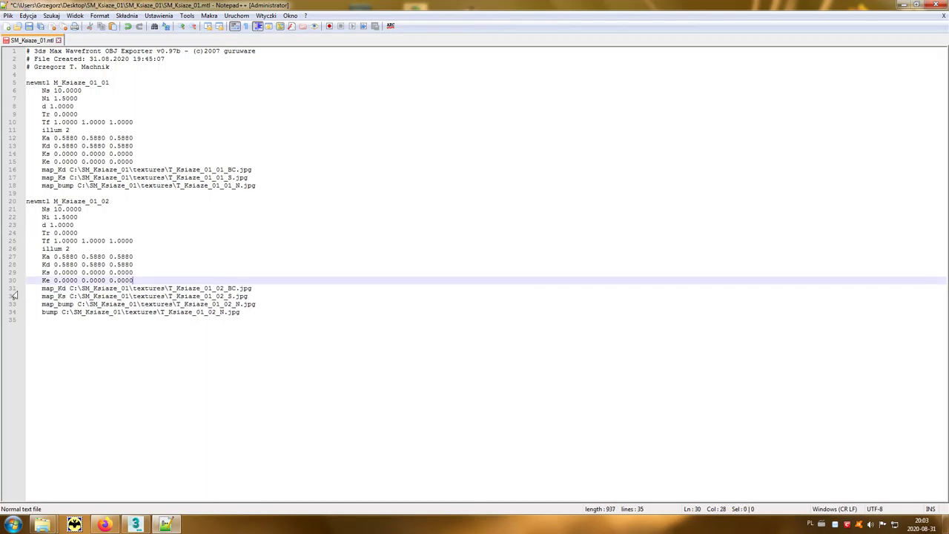
{"action": "left_click_drag", "start_coordinate": [242, 311], "coordinate": [20, 314]}
{"action": "key", "text": "BackSpace"}
{"action": "key", "text": "BackSpace"}
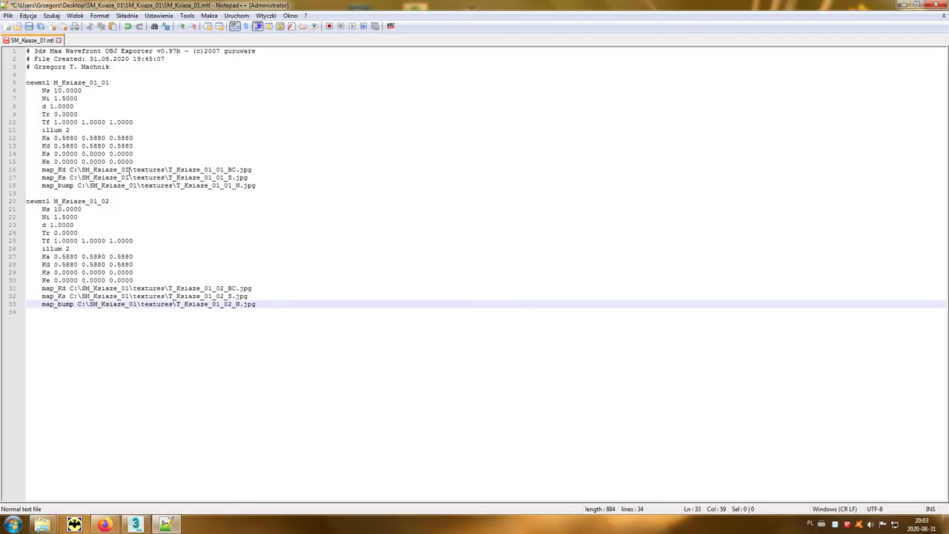
Replace C:\SM_Ksiaze_01 with a dot in the map_Kd, map_Ks and map_bump paths of the M_Ksiaze_01_01 material
{"action": "left_click_drag", "start_coordinate": [130, 170], "coordinate": [69, 171]}
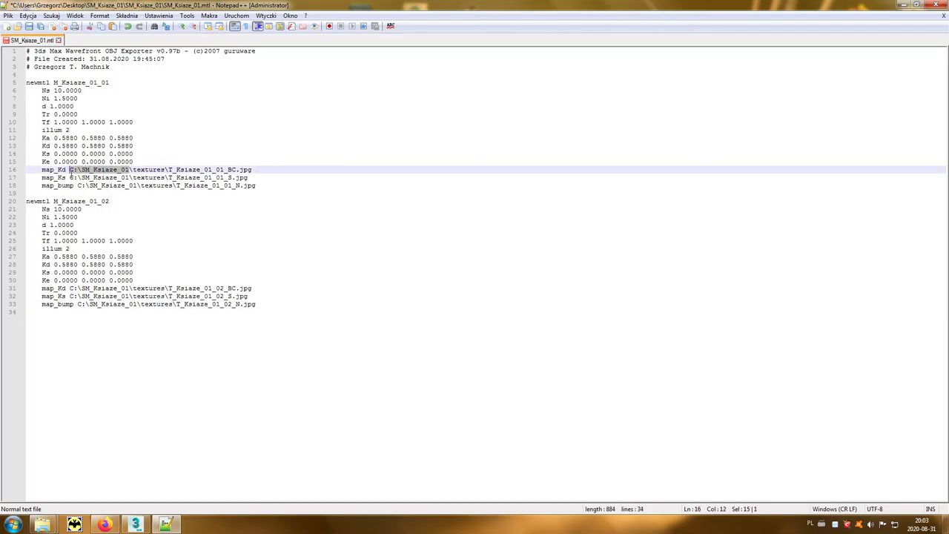
{"action": "type", "text": "."}
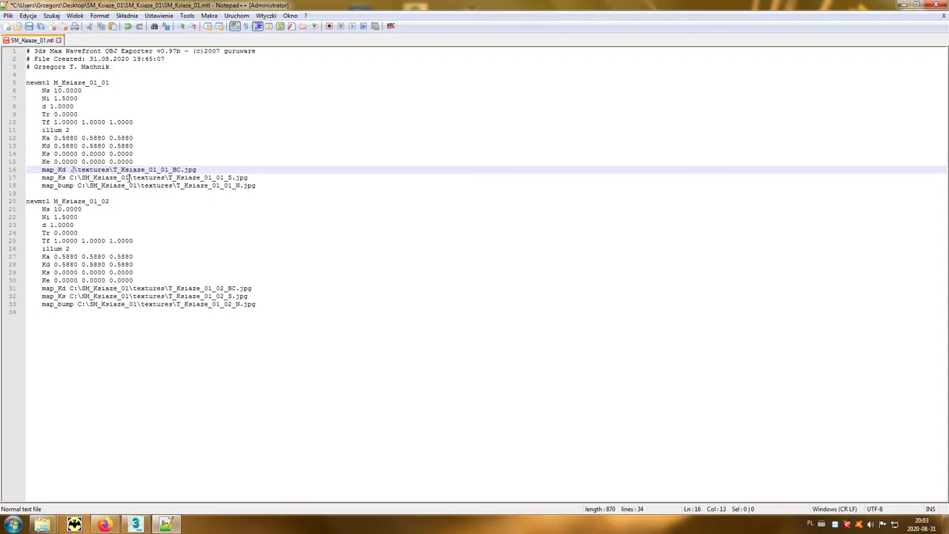
{"action": "left_click_drag", "start_coordinate": [130, 178], "coordinate": [69, 178]}
{"action": "type", "text": "."}
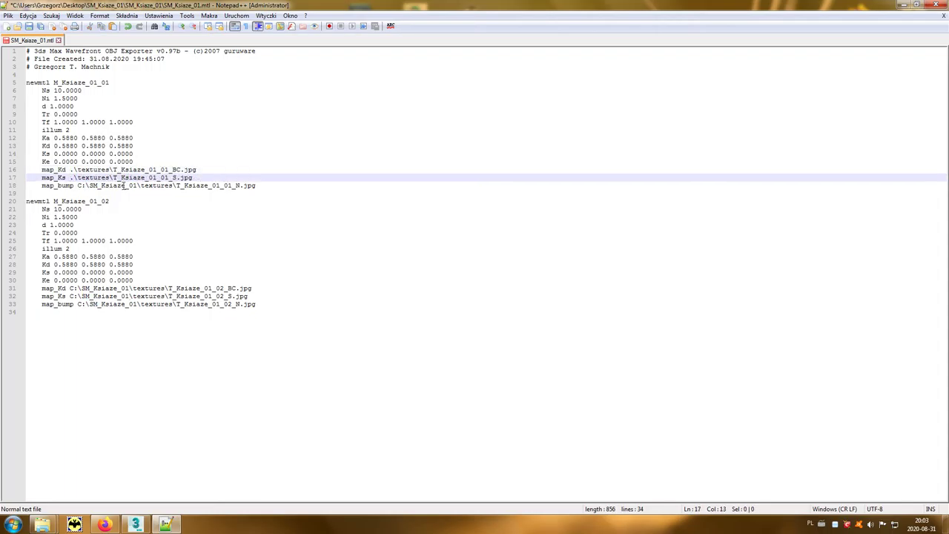
{"action": "left_click_drag", "start_coordinate": [137, 185], "coordinate": [78, 186]}
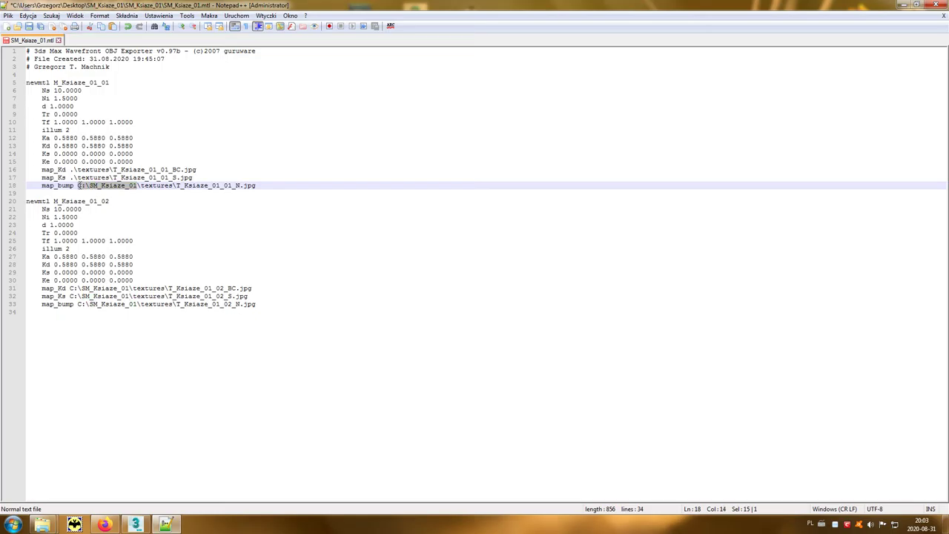
{"action": "type", "text": "."}
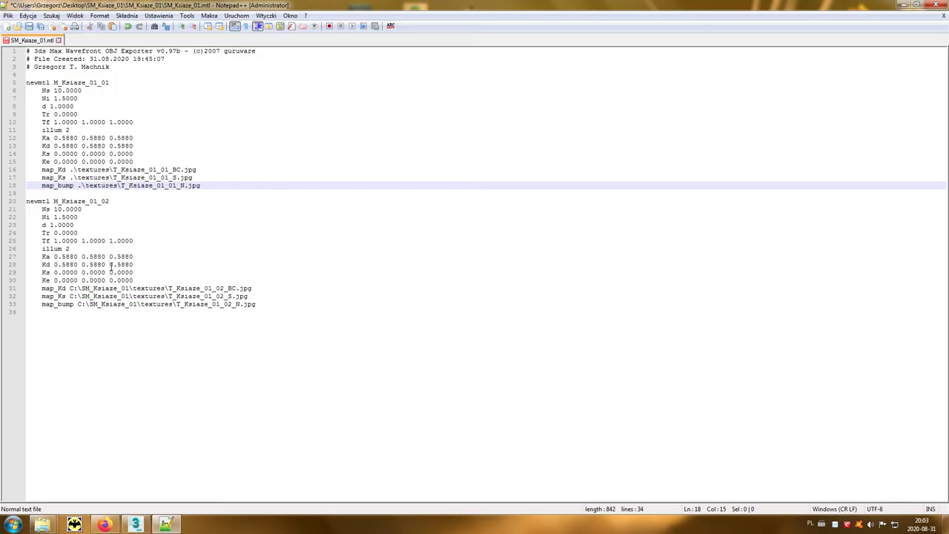
Replace all remaining occurrences of C:\SM_Ksiaze_01 with a dot using find and replace, and save the MTL file
{"action": "left_click_drag", "start_coordinate": [130, 287], "coordinate": [74, 287]}
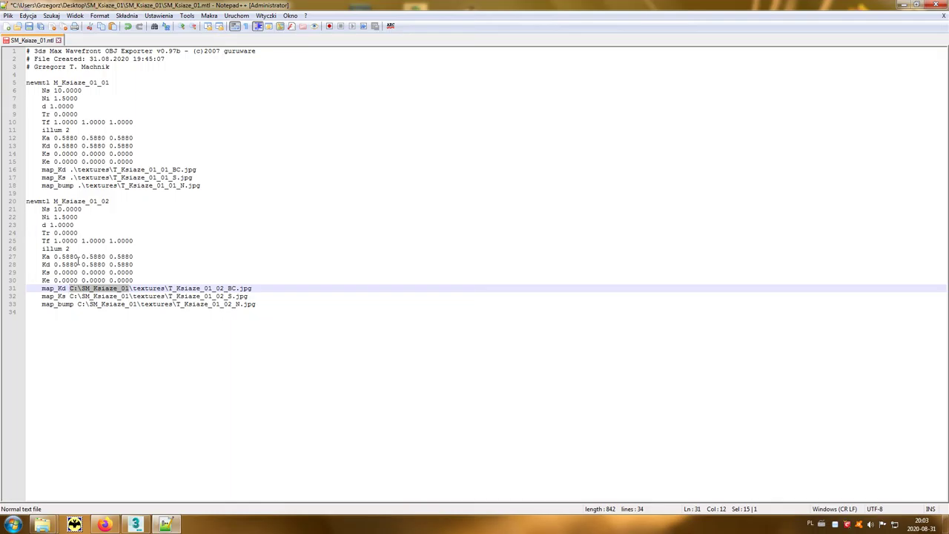
{"action": "left_click", "coordinate": [52, 16]}
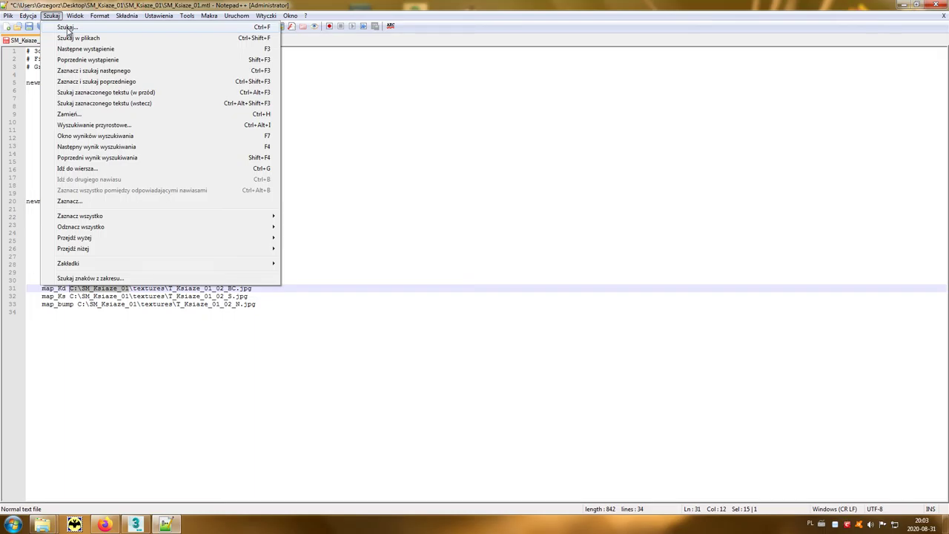
{"action": "left_click", "coordinate": [67, 27]}
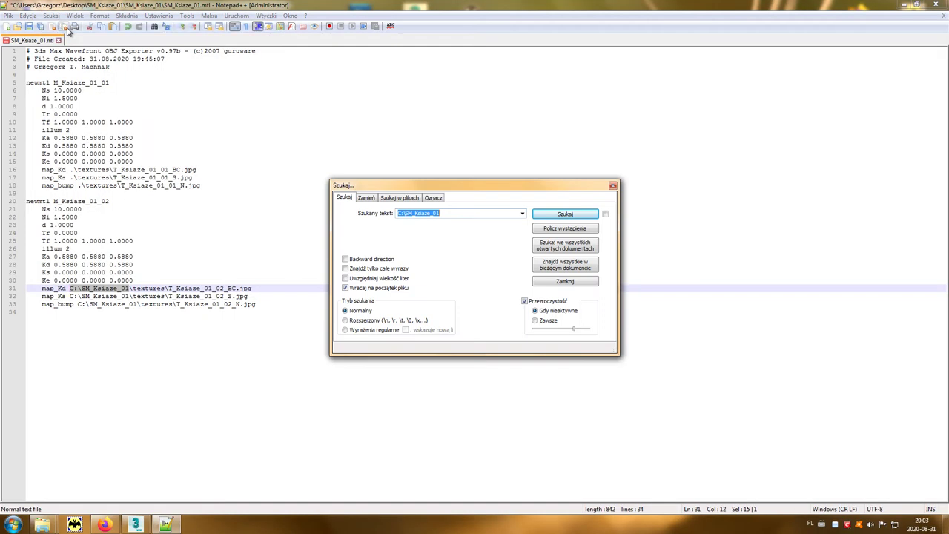
{"action": "left_click", "coordinate": [365, 198]}
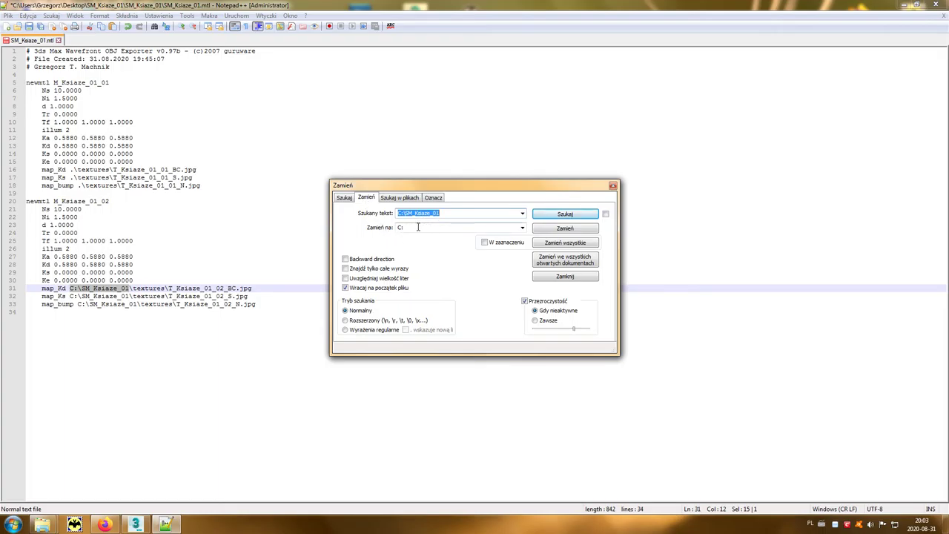
{"action": "key", "text": "Tab"}
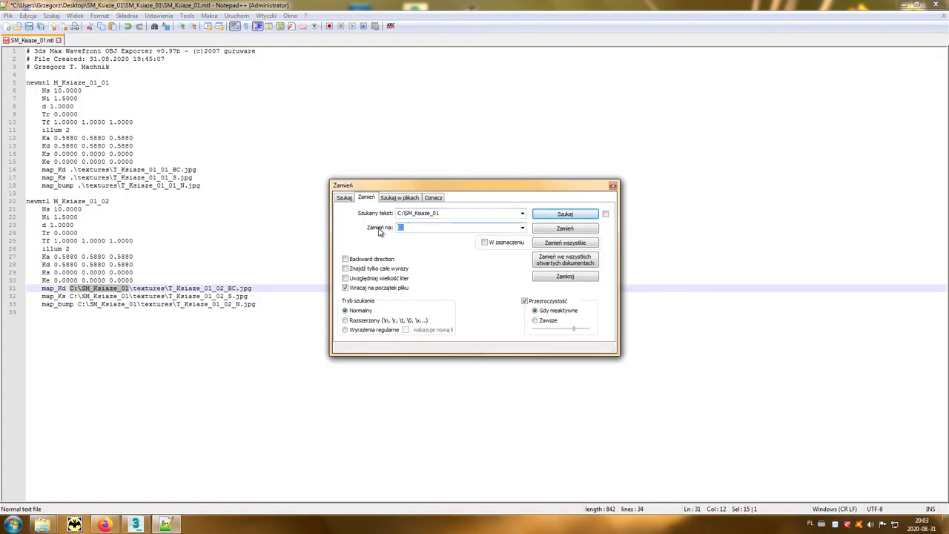
{"action": "type", "text": "."}
{"action": "left_click", "coordinate": [558, 245]}
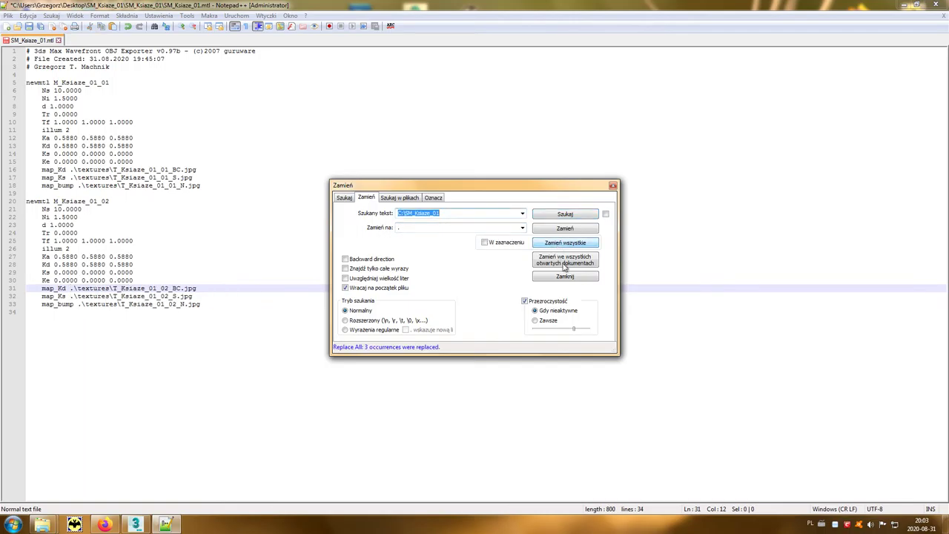
{"action": "left_click", "coordinate": [564, 277]}
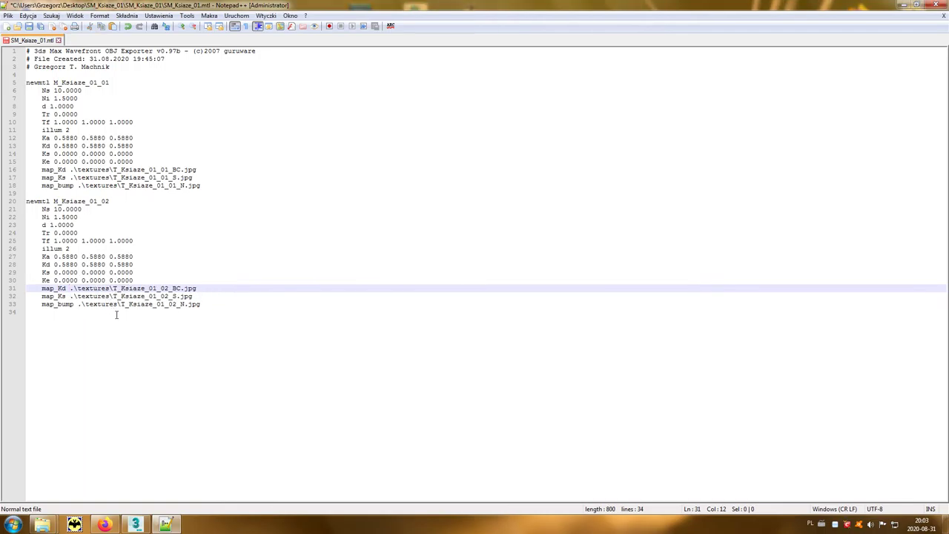
{"action": "left_click", "coordinate": [29, 27]}
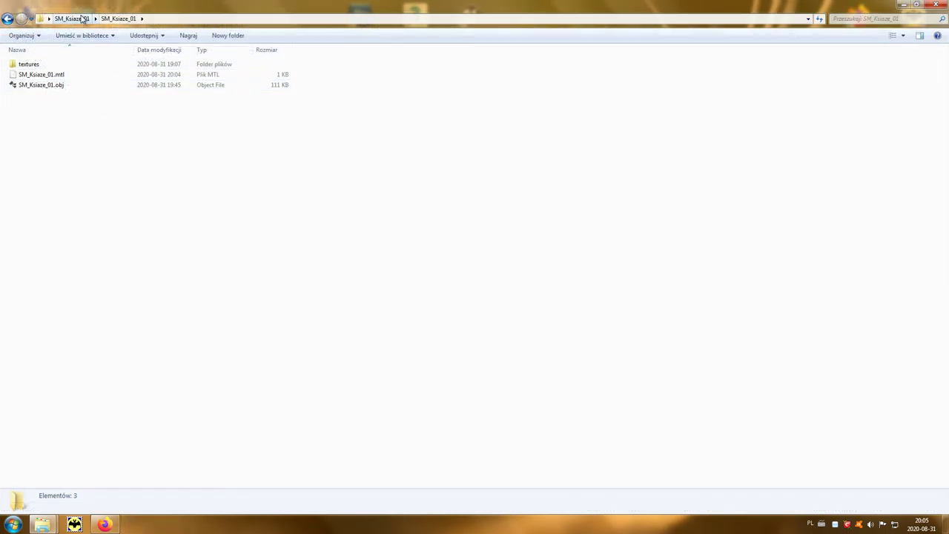
In Windows Explorer, archive the inner SM_Ksiaze_01 folder as SM_Ksiaze_01.zip with the best compression (najlepsza) and testing of archived files enabled
{"action": "left_click", "coordinate": [81, 18]}
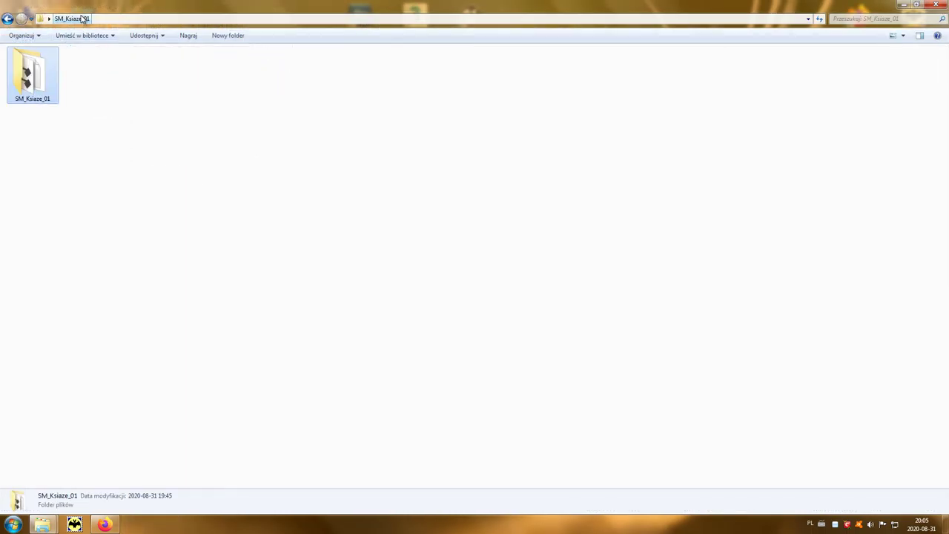
{"action": "right_click", "coordinate": [35, 79]}
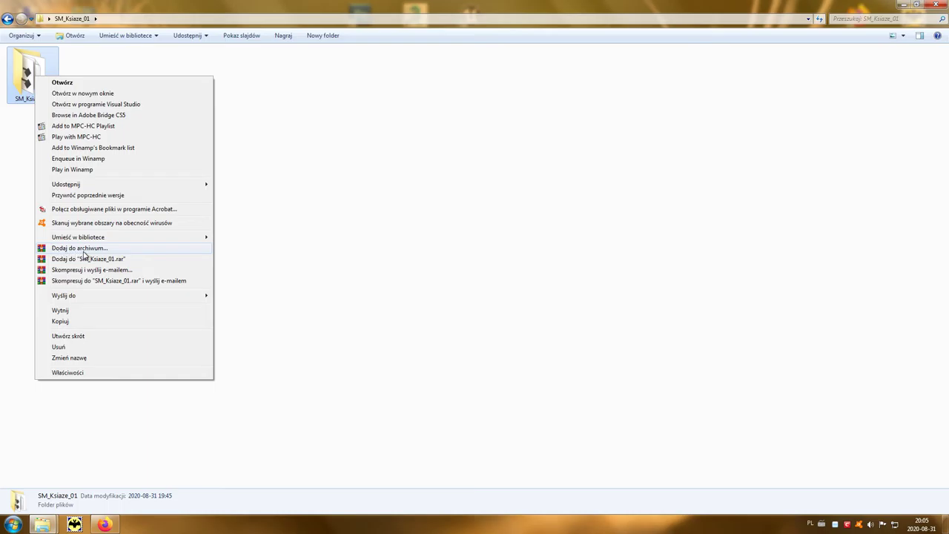
{"action": "left_click", "coordinate": [112, 250]}
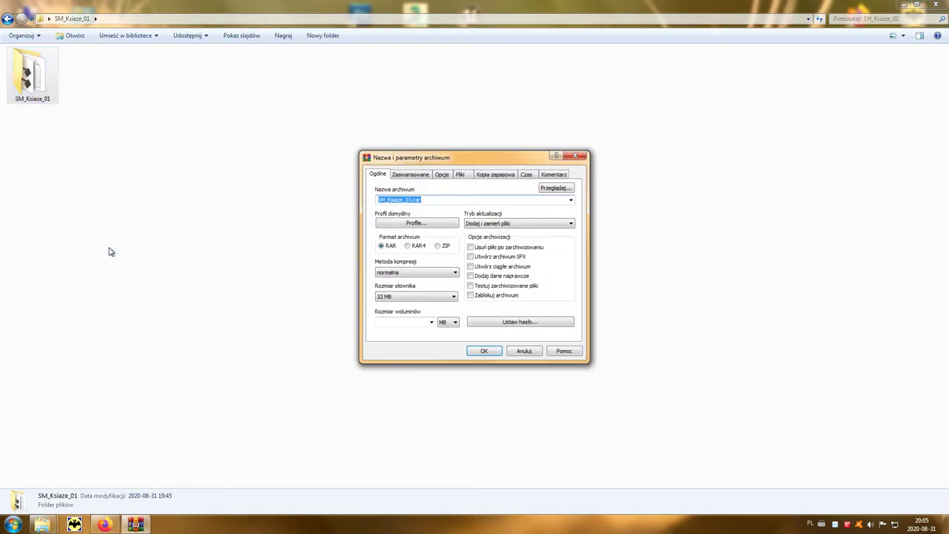
{"action": "left_click", "coordinate": [437, 248]}
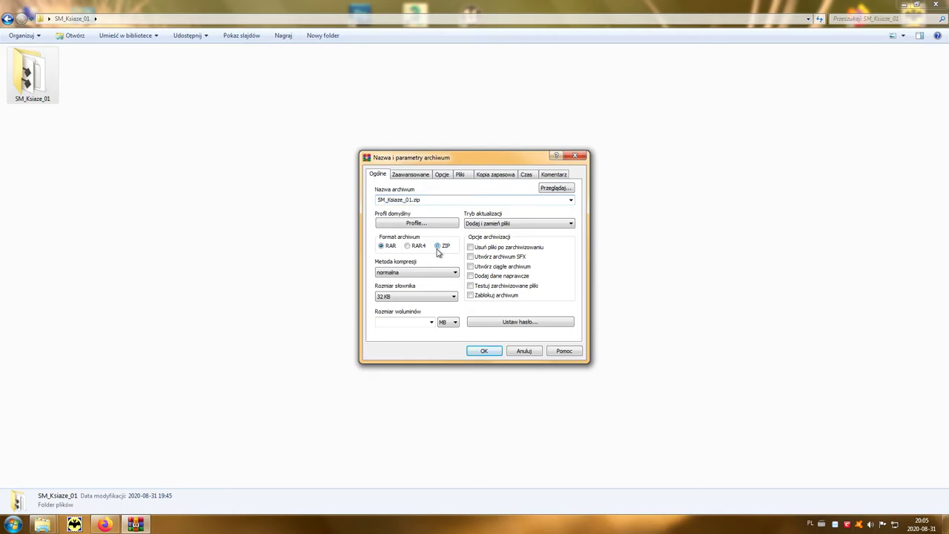
{"action": "left_click", "coordinate": [402, 275]}
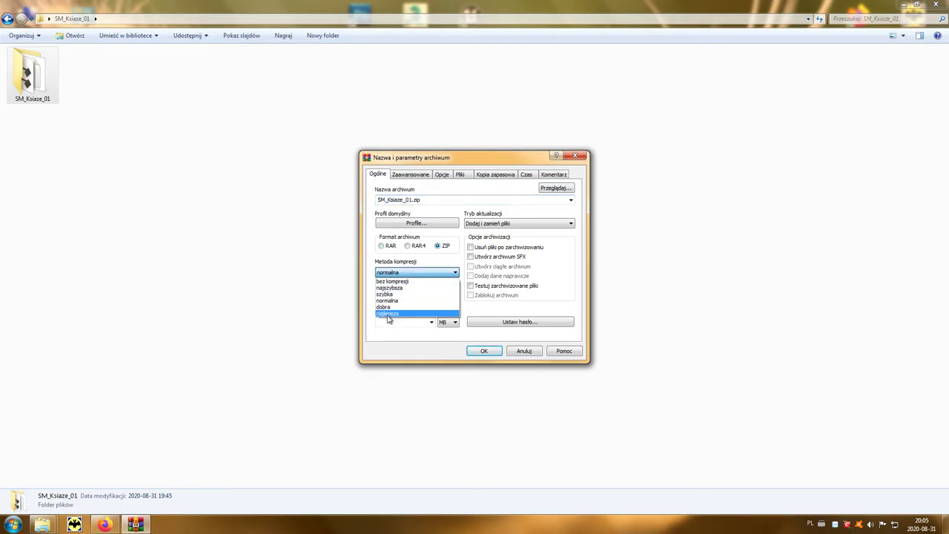
{"action": "left_click", "coordinate": [404, 314]}
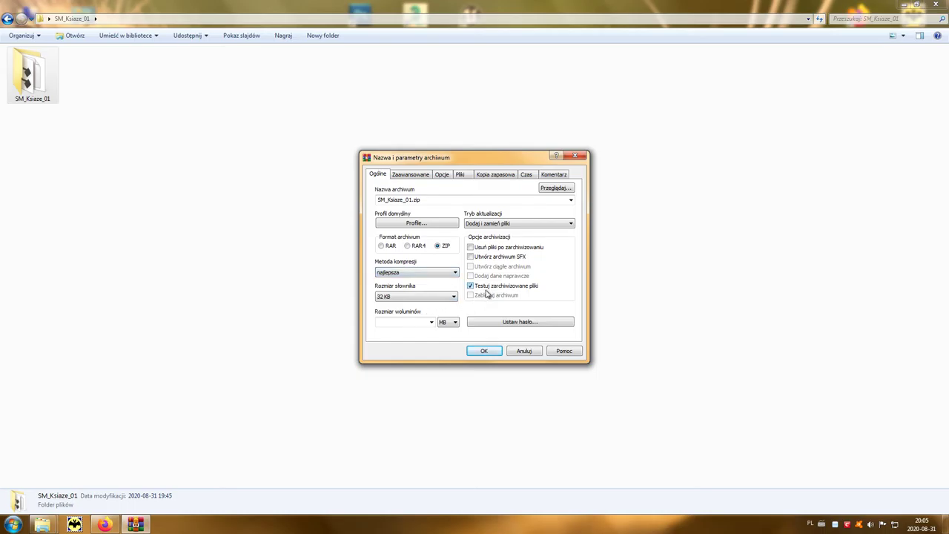
{"action": "left_click", "coordinate": [482, 352]}
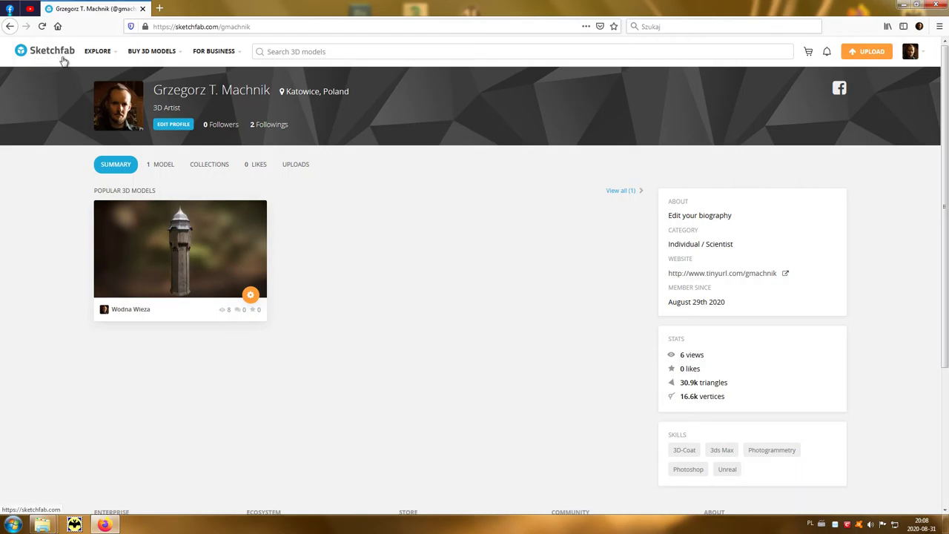
Switch to Sketchfab in Firefox and upload SM_Ksiaze_01.zip as a new model, reviewing its list of contained files
{"action": "left_click", "coordinate": [869, 55]}
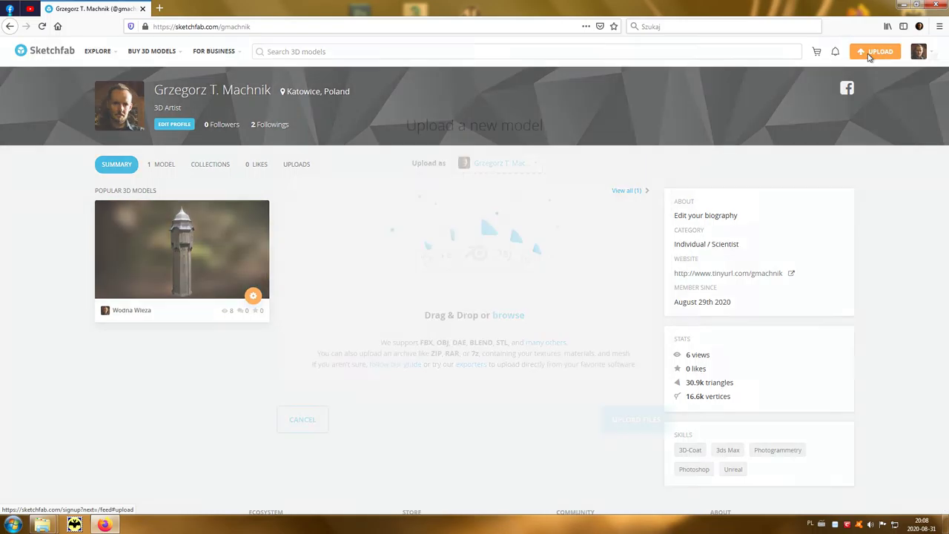
{"action": "key", "text": "alt+Tab"}
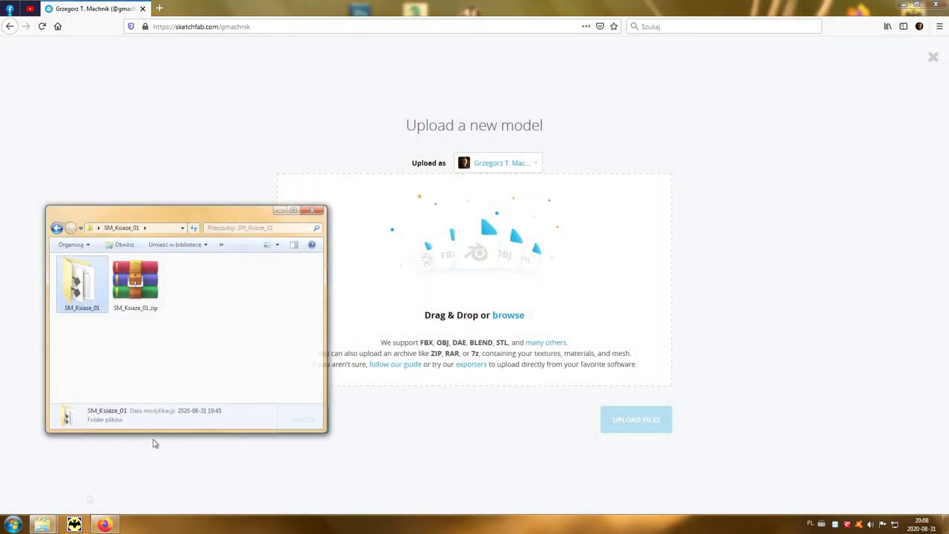
{"action": "left_click_drag", "start_coordinate": [132, 280], "coordinate": [487, 258]}
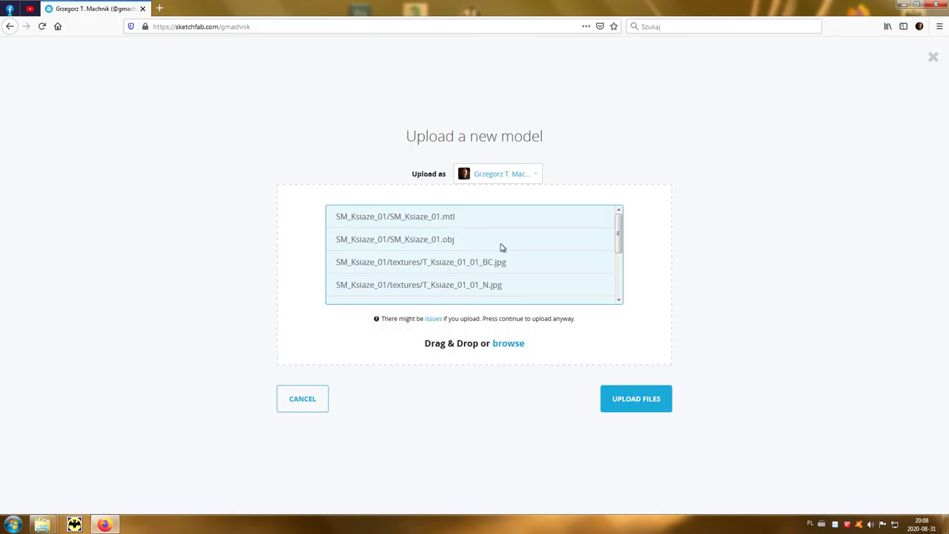
{"action": "left_click_drag", "start_coordinate": [618, 238], "coordinate": [631, 290]}
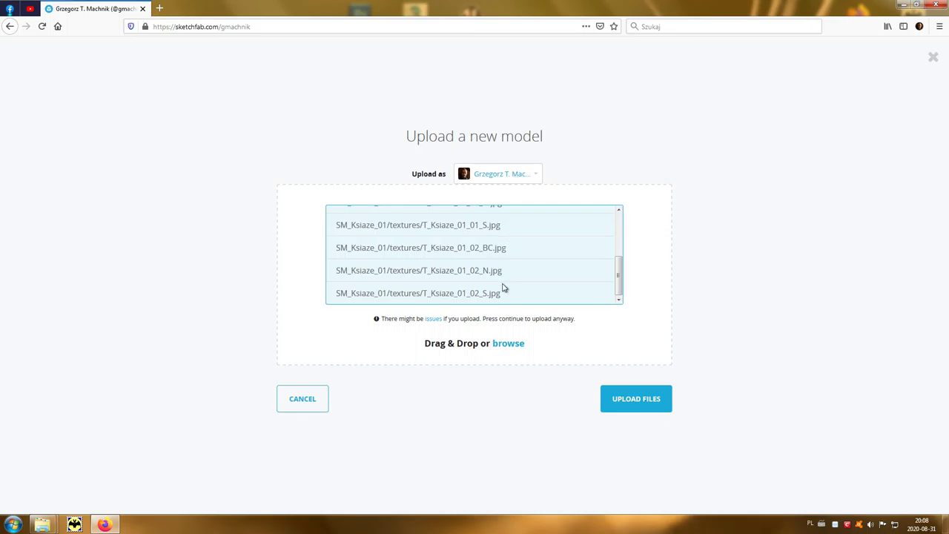
{"action": "left_click", "coordinate": [636, 398]}
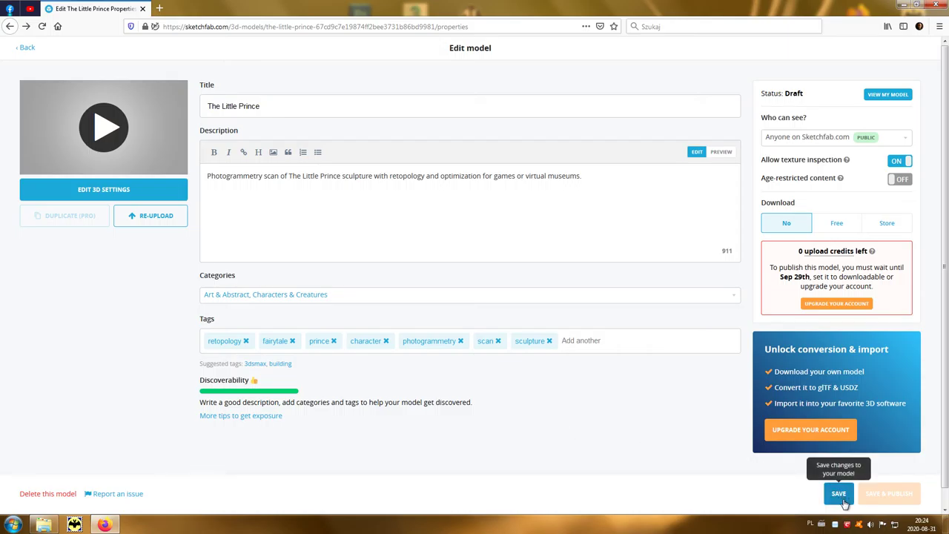
Save the properties of The Little Prince model and open its 3D settings with the figure's front in view
{"action": "left_click", "coordinate": [842, 497]}
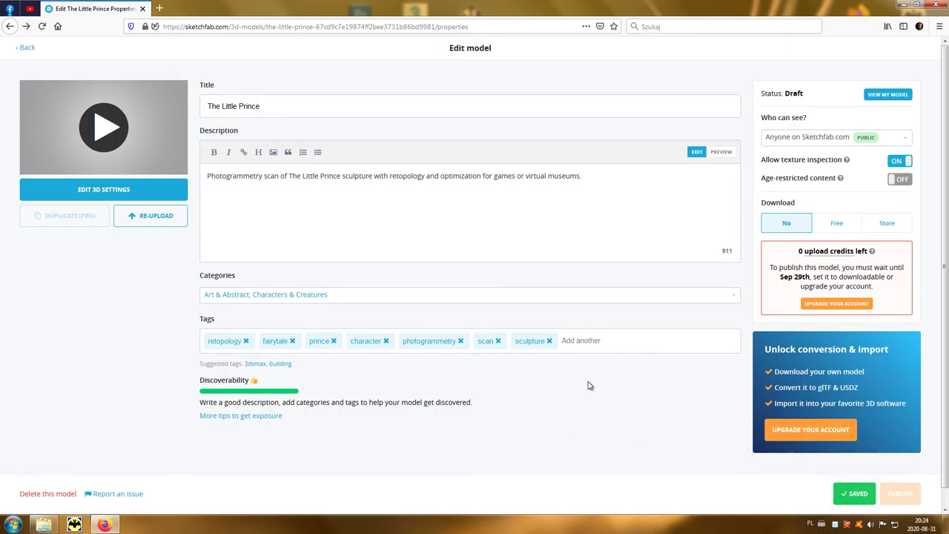
{"action": "left_click", "coordinate": [108, 191]}
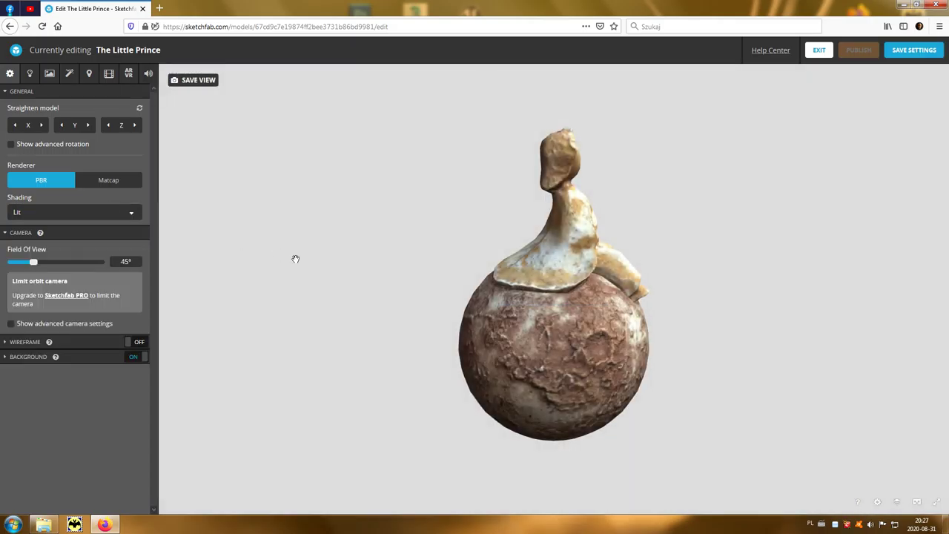
{"action": "left_click_drag", "start_coordinate": [532, 341], "coordinate": [470, 338]}
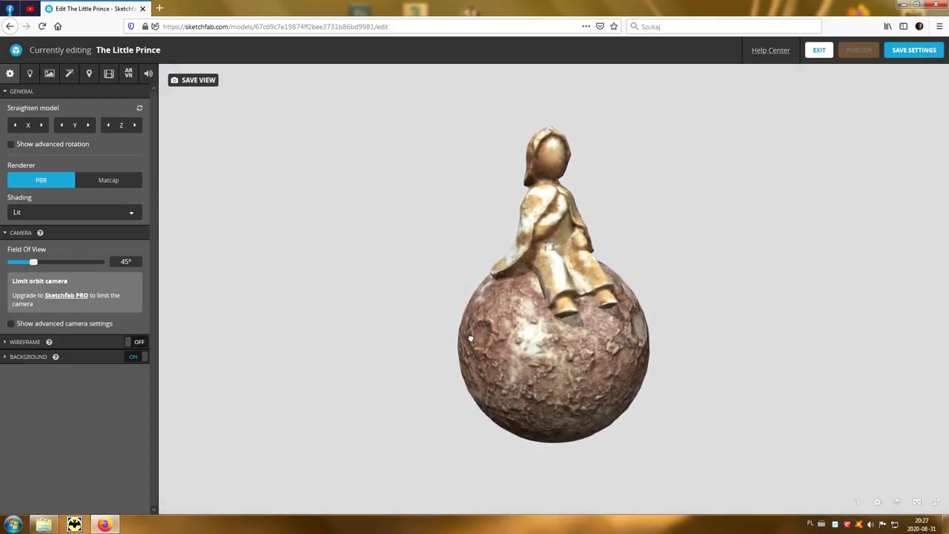
Set the scene background type to Environment and choose Kirby Cove as the environment
{"action": "left_click", "coordinate": [18, 359]}
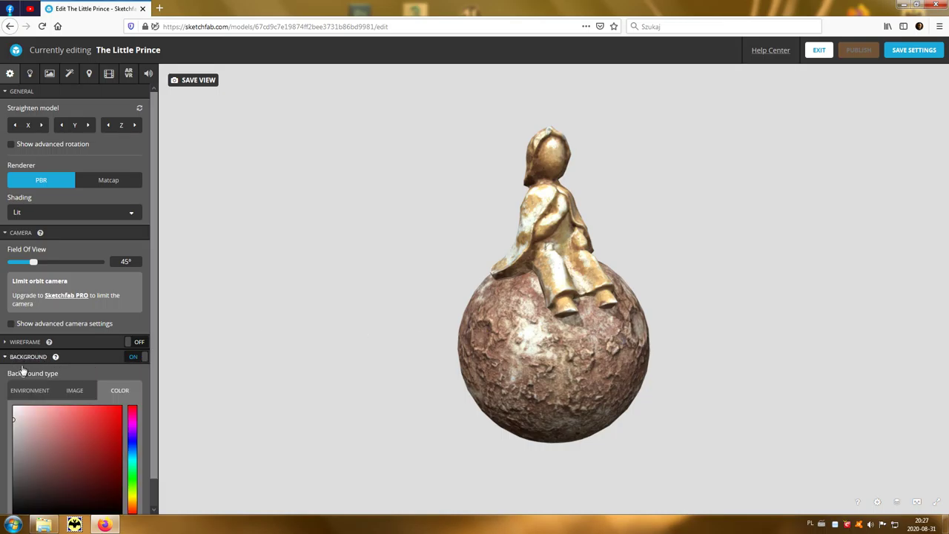
{"action": "left_click", "coordinate": [29, 395]}
{"action": "left_click", "coordinate": [24, 441]}
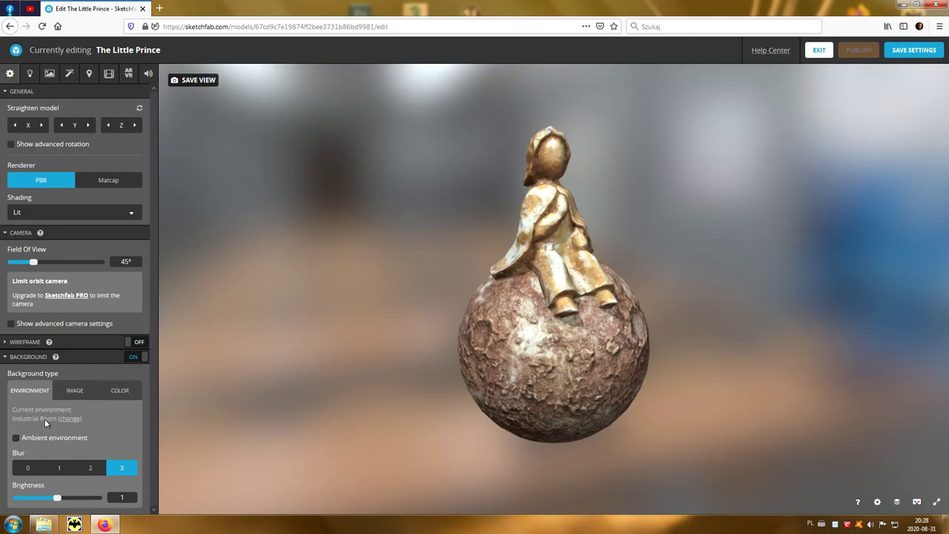
{"action": "left_click", "coordinate": [69, 419]}
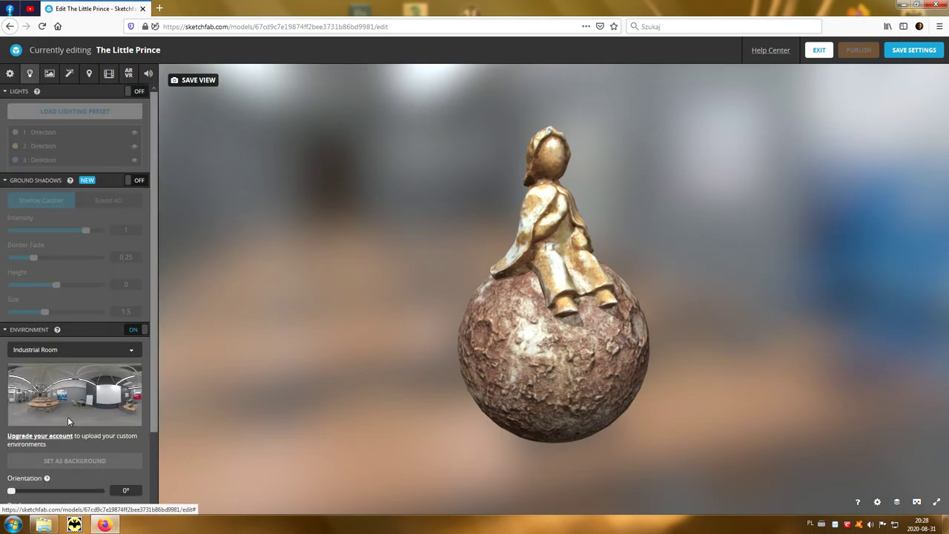
{"action": "left_click", "coordinate": [130, 350]}
{"action": "scroll", "coordinate": [82, 393], "scroll_direction": "down", "scroll_amount": 5}
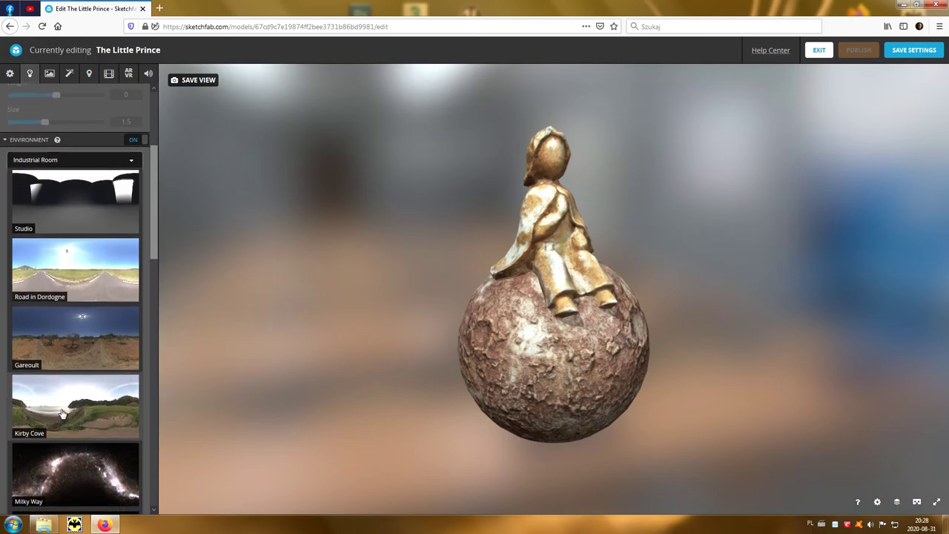
{"action": "left_click", "coordinate": [61, 409]}
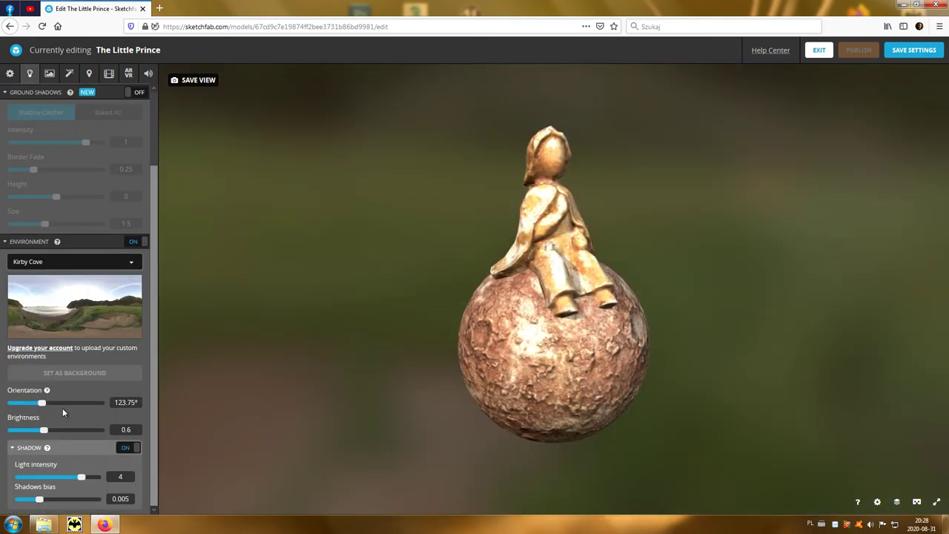
{"action": "left_click", "coordinate": [10, 74]}
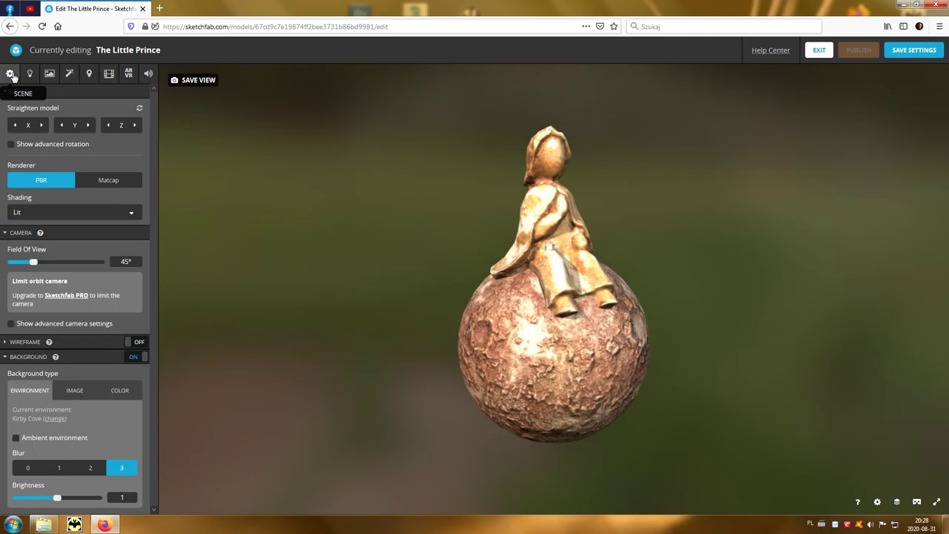
Enable ambient occlusion and disable emission for the figure's material M_Ksiaze_01_01
{"action": "left_click", "coordinate": [50, 74]}
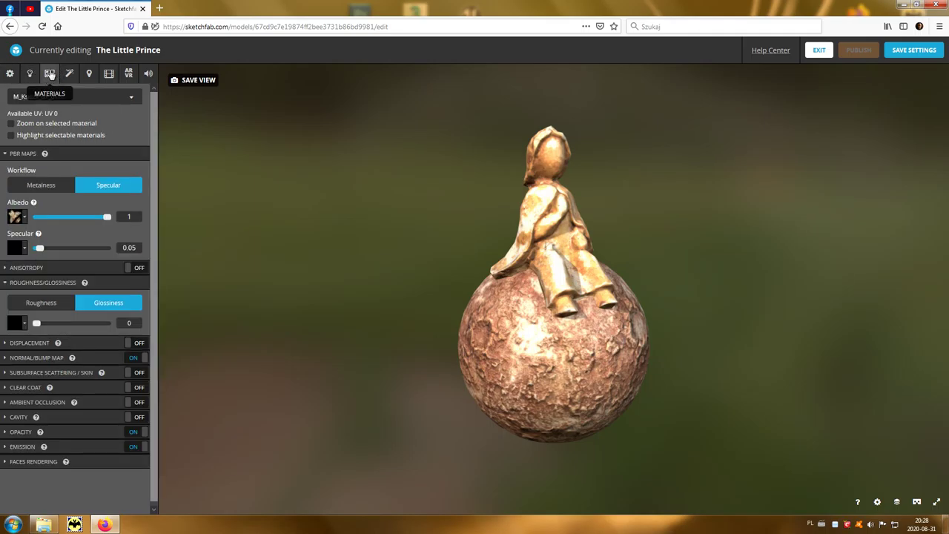
{"action": "left_click", "coordinate": [30, 74]}
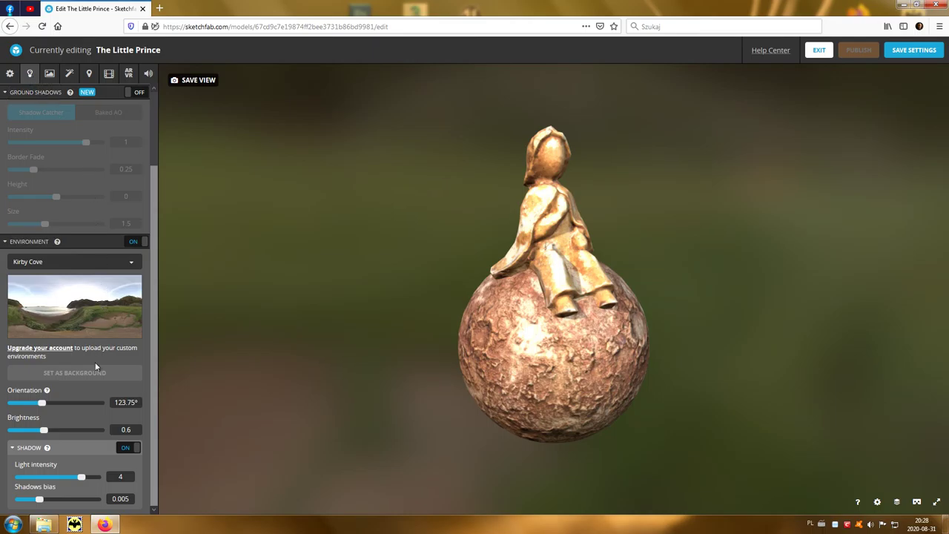
{"action": "left_click", "coordinate": [50, 75]}
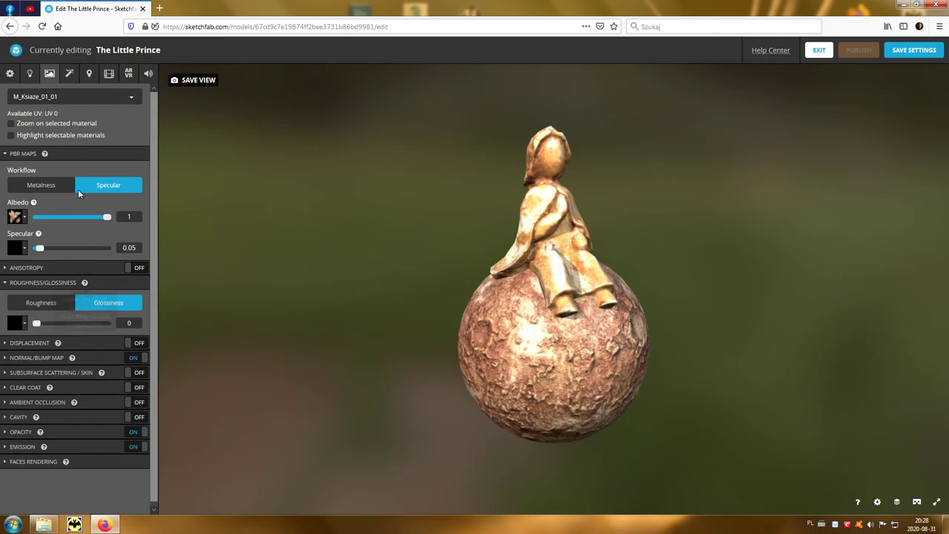
{"action": "left_click", "coordinate": [86, 106]}
{"action": "left_click", "coordinate": [59, 113]}
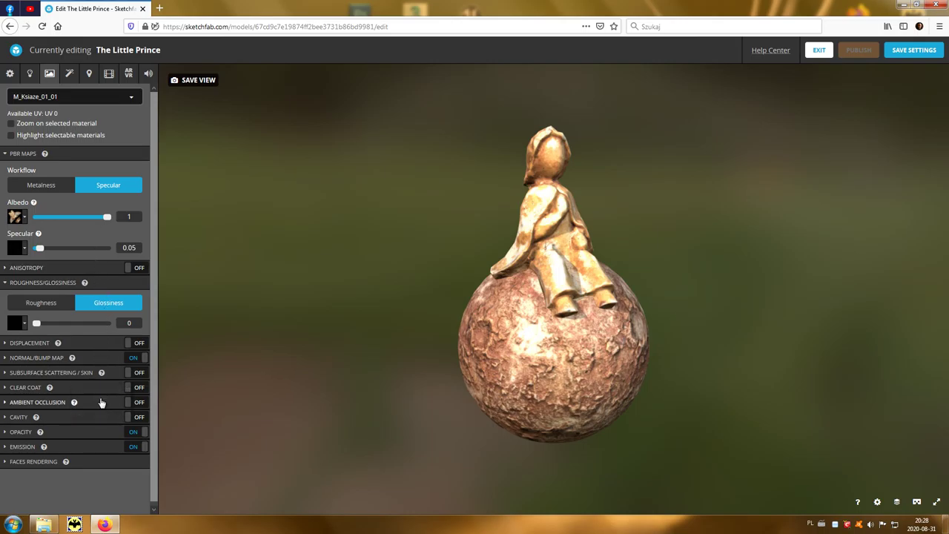
{"action": "left_click", "coordinate": [132, 404]}
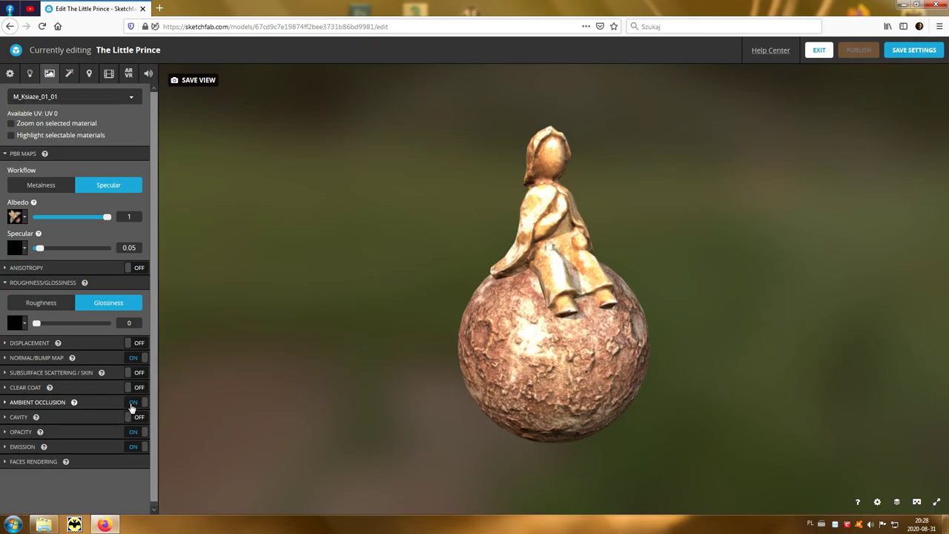
{"action": "left_click", "coordinate": [134, 447]}
Enable ambient occlusion and disable emission for the sphere's material M_Ksiaze_01_02, and save the current view as thumbnail and initial camera
{"action": "left_click", "coordinate": [83, 97]}
{"action": "left_click", "coordinate": [56, 123]}
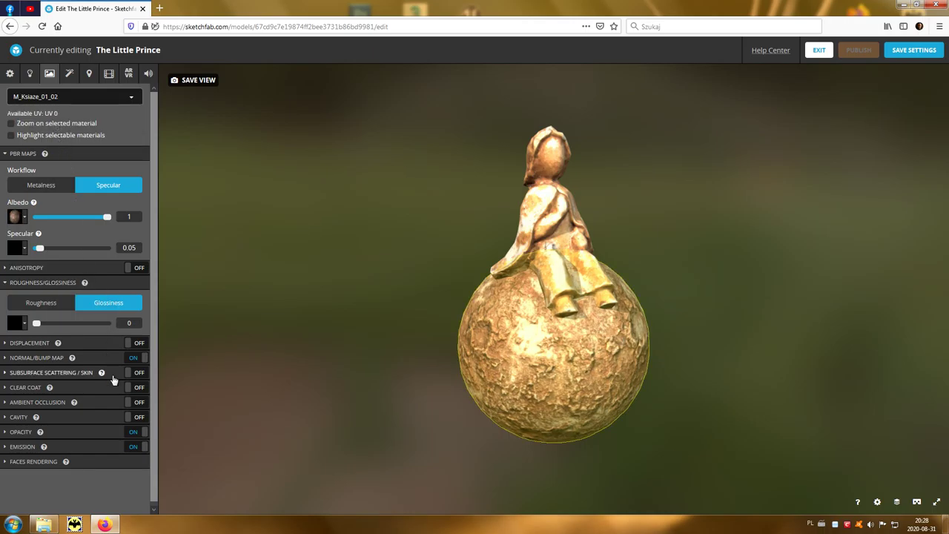
{"action": "left_click", "coordinate": [134, 402]}
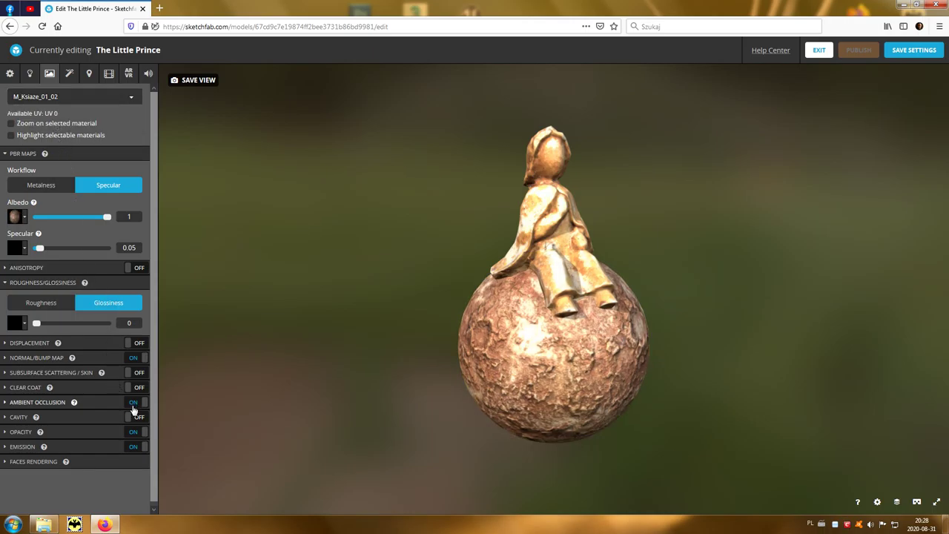
{"action": "left_click", "coordinate": [133, 447]}
{"action": "mouse_move", "coordinate": [196, 87]}
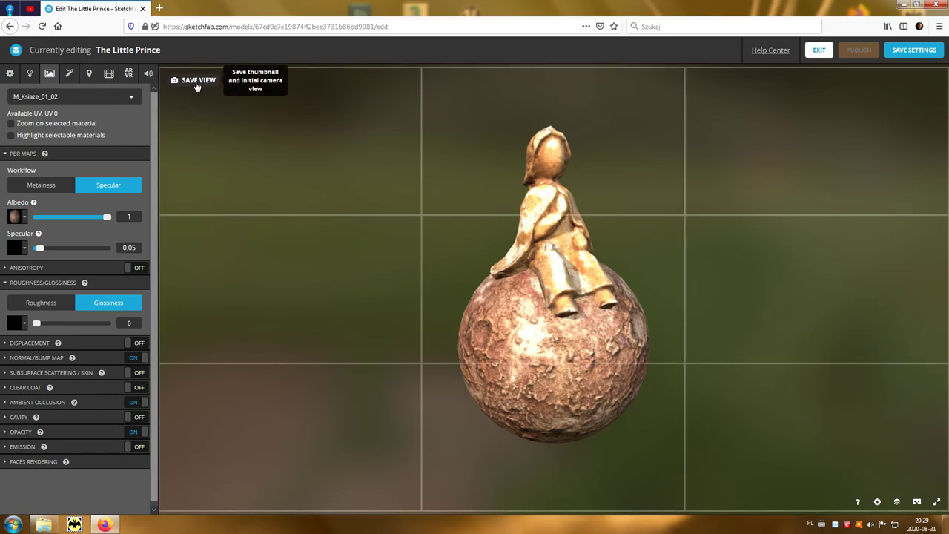
{"action": "left_click", "coordinate": [196, 87]}
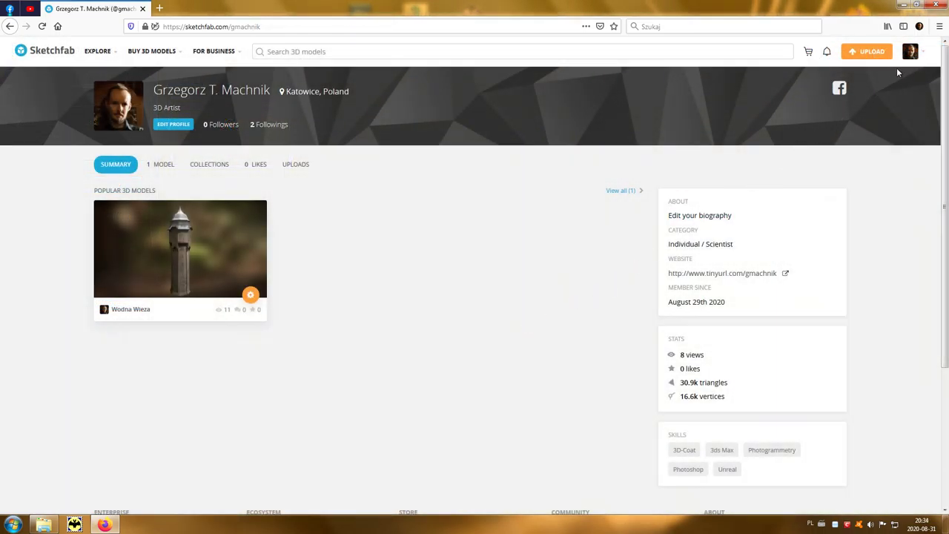
Open The Little Prince from the account's own models and inspect it in fullscreen from a rotated angle
{"action": "left_click", "coordinate": [910, 51]}
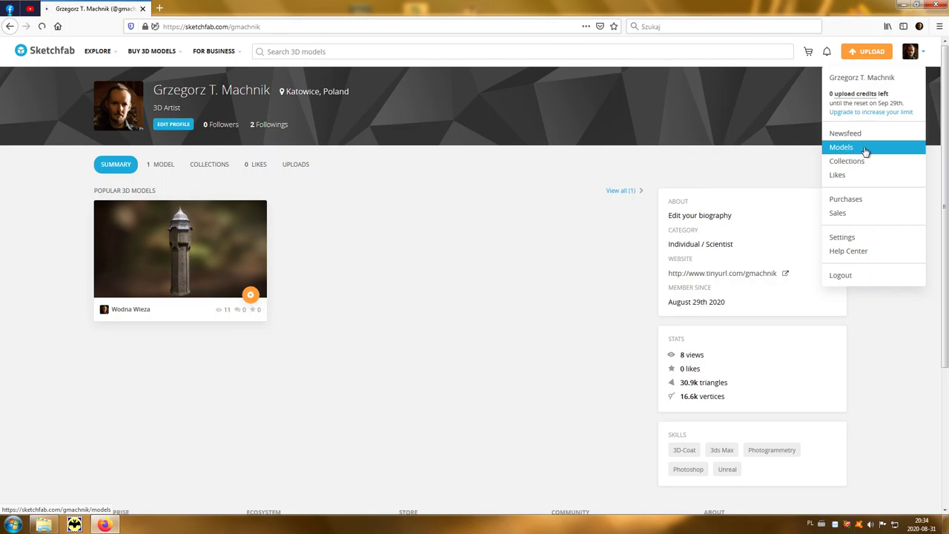
{"action": "left_click", "coordinate": [865, 152]}
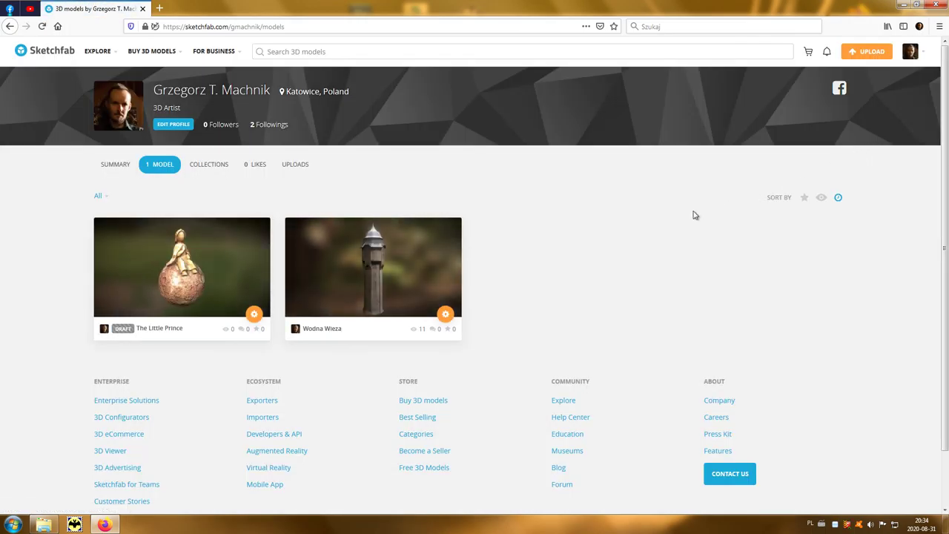
{"action": "left_click", "coordinate": [223, 288]}
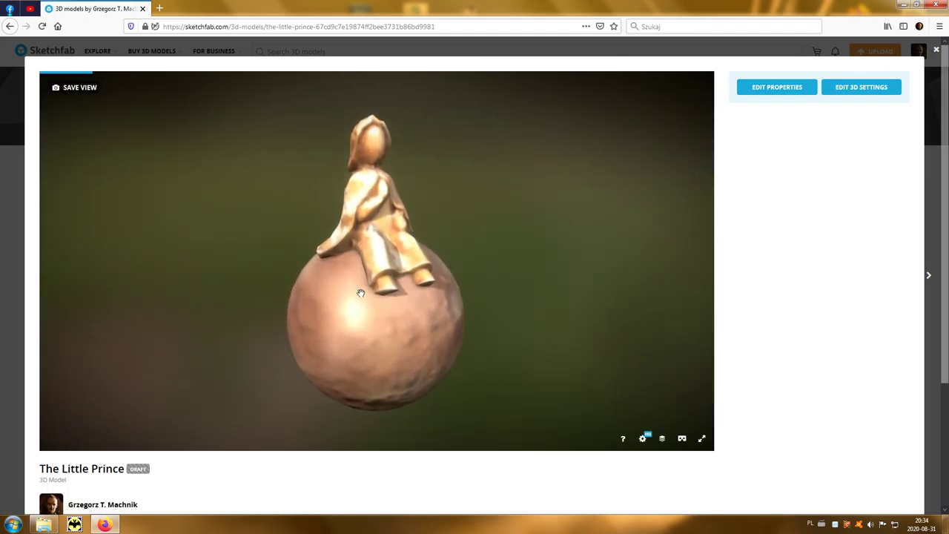
{"action": "left_click", "coordinate": [701, 438]}
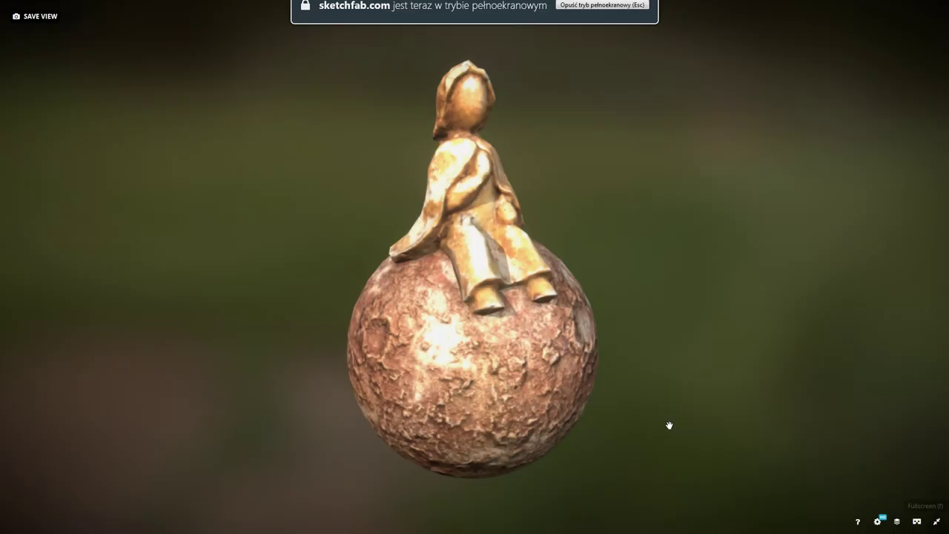
{"action": "left_click_drag", "start_coordinate": [669, 425], "coordinate": [534, 348]}
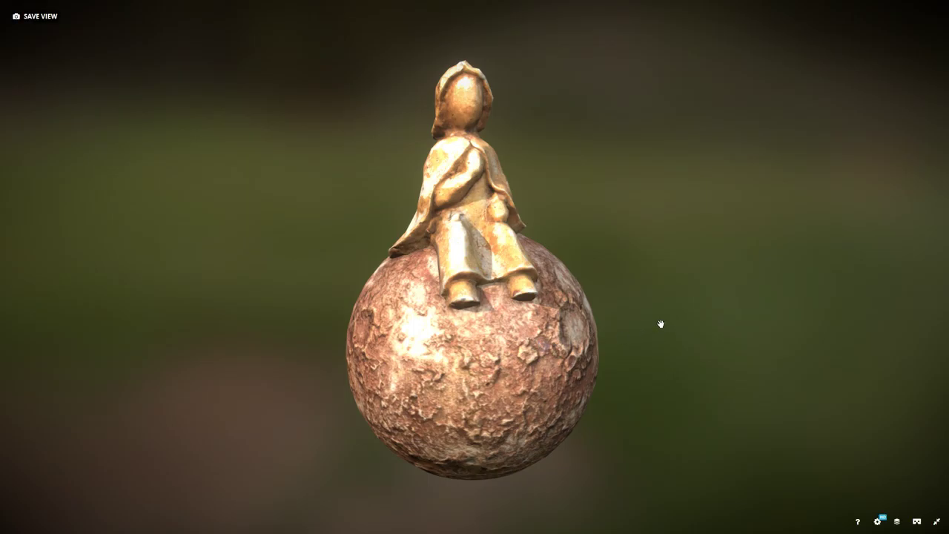